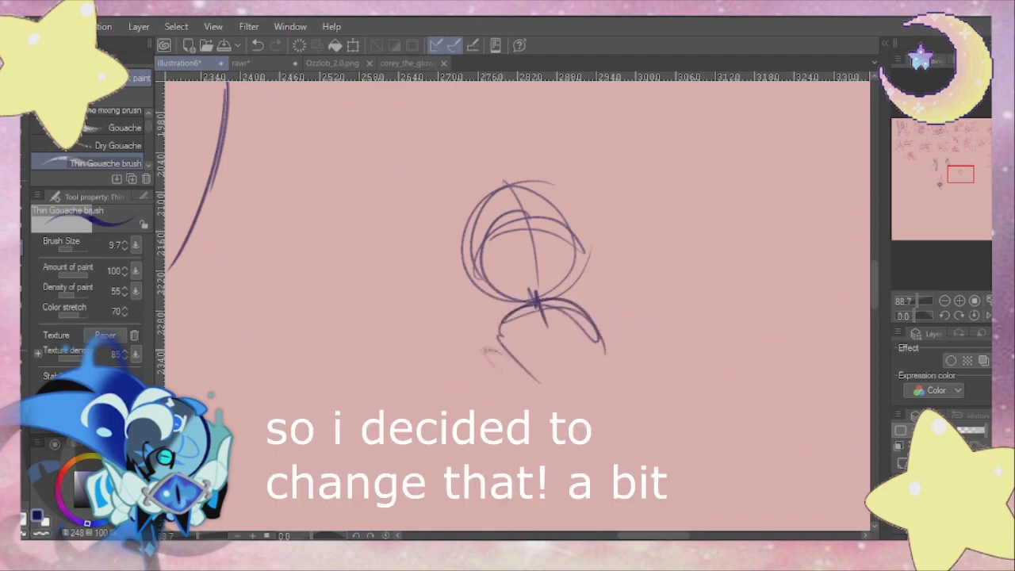
# Step: Sketch rough arm and limb strokes around the torso of the pose with the round head
pyautogui.moveTo(486, 309); pyautogui.dragTo(492, 349)
pyautogui.moveTo(515, 298); pyautogui.dragTo(517, 326)
pyautogui.moveTo(487, 309); pyautogui.dragTo(481, 354)
pyautogui.moveTo(560, 298); pyautogui.dragTo(639, 310)
pyautogui.moveTo(565, 302); pyautogui.dragTo(647, 328)
pyautogui.moveTo(635, 281); pyautogui.dragTo(640, 311)
pyautogui.moveTo(649, 229); pyautogui.dragTo(679, 219)
pyautogui.moveTo(671, 236); pyautogui.dragTo(720, 265)
pyautogui.moveTo(657, 244); pyautogui.dragTo(720, 266)
# Step: Add short curved body guidelines to another rough pose in the practice area below the finished sketches
pyautogui.click(933, 171)
pyautogui.moveTo(932, 172)
pyautogui.mouseDown()
pyautogui.moveTo(939, 189)
pyautogui.moveTo(953, 189)
pyautogui.mouseUp()
pyautogui.moveTo(581, 245)
pyautogui.mouseDown()
pyautogui.moveTo(558, 217)
pyautogui.moveTo(582, 296)
pyautogui.mouseUp()
pyautogui.moveTo(571, 281); pyautogui.dragTo(540, 305)
pyautogui.moveTo(540, 300); pyautogui.dragTo(545, 311)
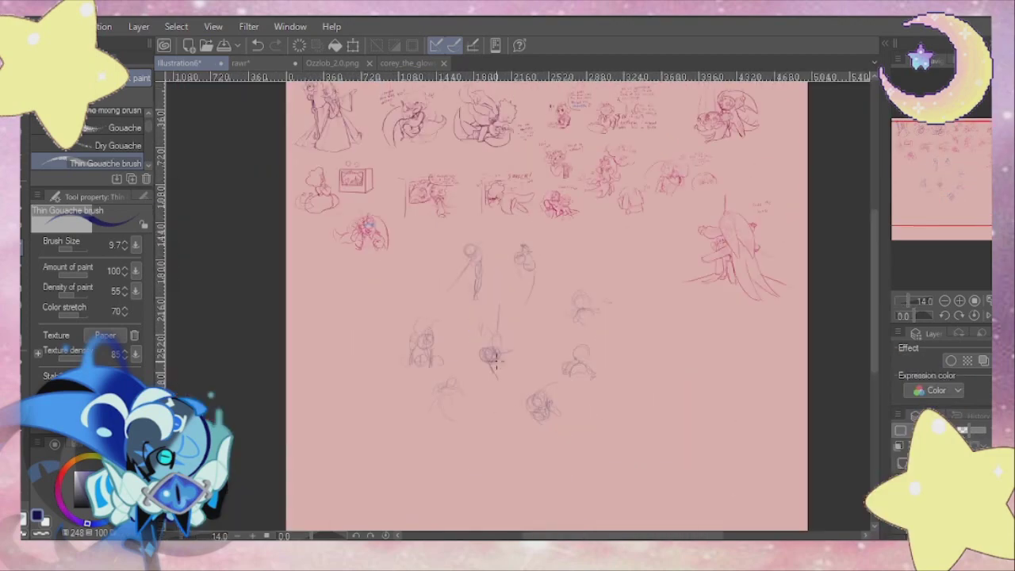
# Step: Draw the face outline, curled fringe, facial features and neck lines in blue over the crouching figure's small head circle
pyautogui.scroll(10, 492, 357)
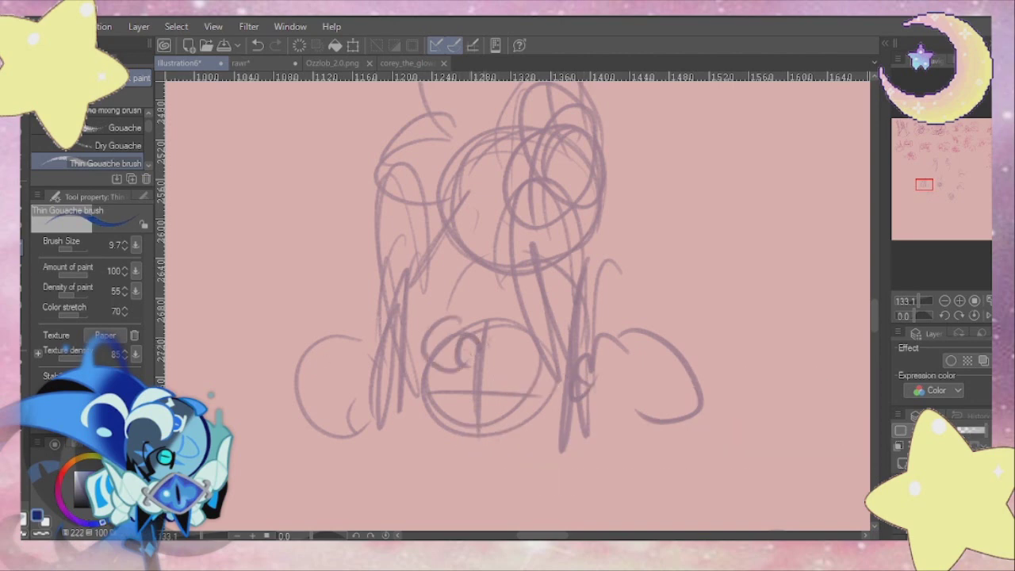
pyautogui.moveTo(480, 339); pyautogui.dragTo(474, 362)
pyautogui.moveTo(470, 319); pyautogui.dragTo(477, 370)
pyautogui.moveTo(534, 347); pyautogui.dragTo(506, 409)
pyautogui.moveTo(428, 374)
pyautogui.mouseDown()
pyautogui.moveTo(421, 387)
pyautogui.moveTo(503, 430)
pyautogui.mouseUp()
pyautogui.moveTo(517, 417); pyautogui.dragTo(446, 420)
pyautogui.moveTo(417, 329); pyautogui.dragTo(492, 318)
pyautogui.scroll(-1, 569, 284)
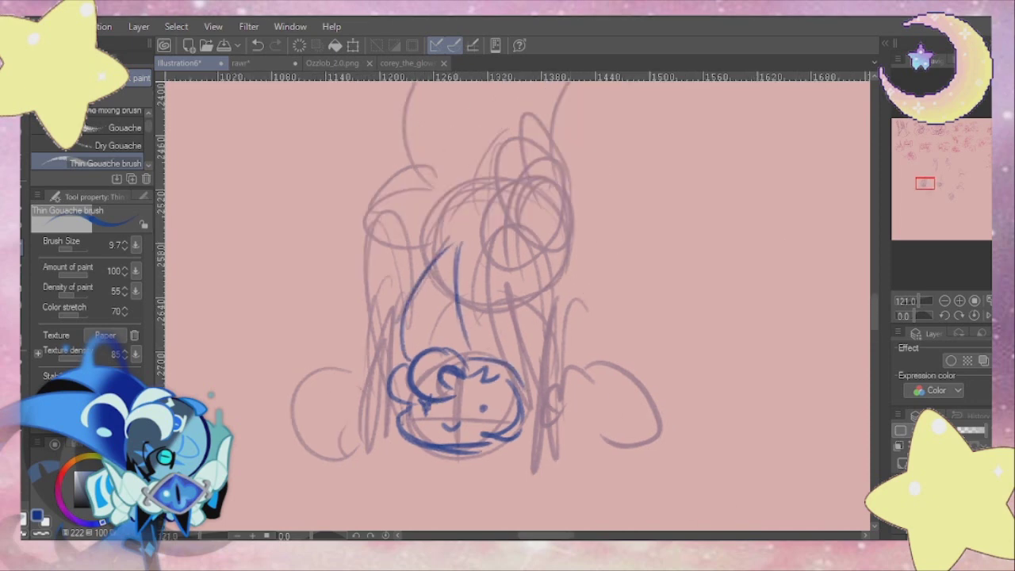
# Step: Outline the crouching figure's arched back and the long limb on the right in blue over the rough sketch
pyautogui.moveTo(377, 211); pyautogui.dragTo(468, 167)
pyautogui.moveTo(543, 171); pyautogui.dragTo(579, 208)
pyautogui.moveTo(502, 204); pyautogui.dragTo(534, 291)
pyautogui.moveTo(580, 221); pyautogui.dragTo(562, 274)
pyautogui.moveTo(493, 297)
pyautogui.mouseDown()
pyautogui.moveTo(516, 388)
pyautogui.moveTo(543, 434)
pyautogui.mouseUp()
pyautogui.moveTo(575, 252)
pyautogui.mouseDown()
pyautogui.moveTo(556, 302)
pyautogui.moveTo(570, 370)
pyautogui.mouseUp()
pyautogui.moveTo(581, 216)
pyautogui.mouseDown()
pyautogui.moveTo(581, 289)
pyautogui.moveTo(567, 341)
pyautogui.mouseUp()
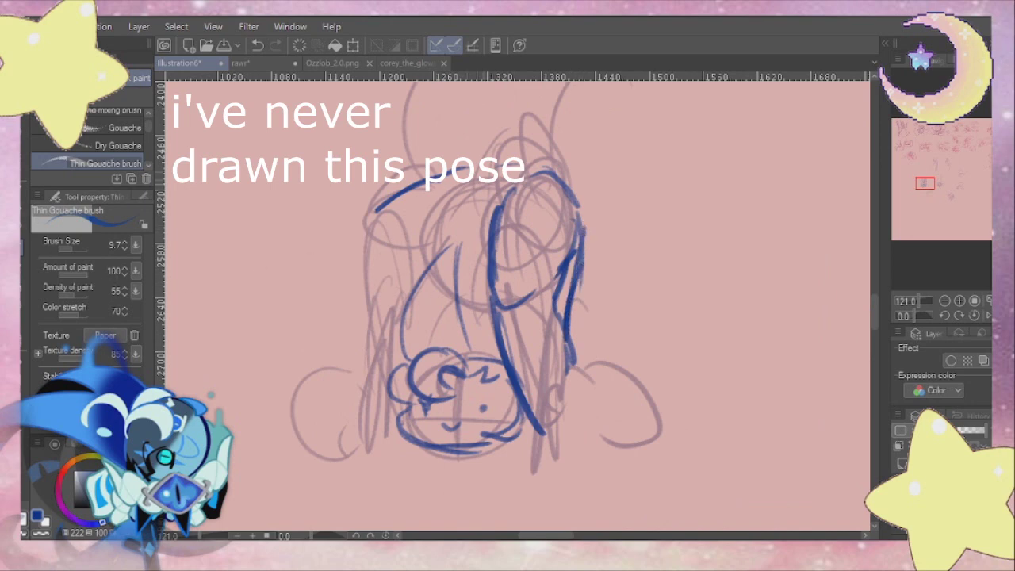
# Step: Join the back contour and outline the crouching figure's left limb with its rounded end
pyautogui.moveTo(472, 168); pyautogui.dragTo(547, 168)
pyautogui.moveTo(353, 246); pyautogui.dragTo(388, 361)
pyautogui.moveTo(403, 254); pyautogui.dragTo(432, 248)
pyautogui.moveTo(359, 302); pyautogui.dragTo(392, 367)
pyautogui.moveTo(358, 322)
pyautogui.mouseDown()
pyautogui.moveTo(292, 377)
pyautogui.moveTo(358, 426)
pyautogui.mouseUp()
pyautogui.moveTo(343, 340); pyautogui.dragTo(382, 375)
# Step: Add ruffled cuffs, the inner limb lines and the rounded form on the right of the crouching figure
pyautogui.moveTo(556, 367); pyautogui.dragTo(580, 408)
pyautogui.moveTo(587, 358)
pyautogui.mouseDown()
pyautogui.moveTo(605, 414)
pyautogui.moveTo(600, 445)
pyautogui.mouseUp()
pyautogui.moveTo(411, 253); pyautogui.dragTo(415, 359)
pyautogui.moveTo(388, 358)
pyautogui.mouseDown()
pyautogui.moveTo(358, 415)
pyautogui.moveTo(411, 437)
pyautogui.mouseUp()
pyautogui.moveTo(568, 348); pyautogui.dragTo(610, 341)
pyautogui.moveTo(542, 441); pyautogui.dragTo(598, 440)
pyautogui.moveTo(649, 204); pyautogui.dragTo(643, 225)
pyautogui.moveTo(662, 208)
pyautogui.mouseDown()
pyautogui.moveTo(681, 230)
pyautogui.moveTo(698, 232)
pyautogui.mouseUp()
pyautogui.moveTo(671, 247); pyautogui.dragTo(760, 254)
pyautogui.moveTo(690, 303); pyautogui.dragTo(773, 303)
pyautogui.moveTo(711, 333)
pyautogui.mouseDown()
pyautogui.moveTo(714, 371)
pyautogui.moveTo(782, 357)
pyautogui.mouseUp()
pyautogui.moveTo(714, 393); pyautogui.dragTo(750, 414)
pyautogui.moveTo(768, 401); pyautogui.dragTo(785, 408)
pyautogui.press('e')
pyautogui.moveTo(659, 208); pyautogui.dragTo(775, 402)
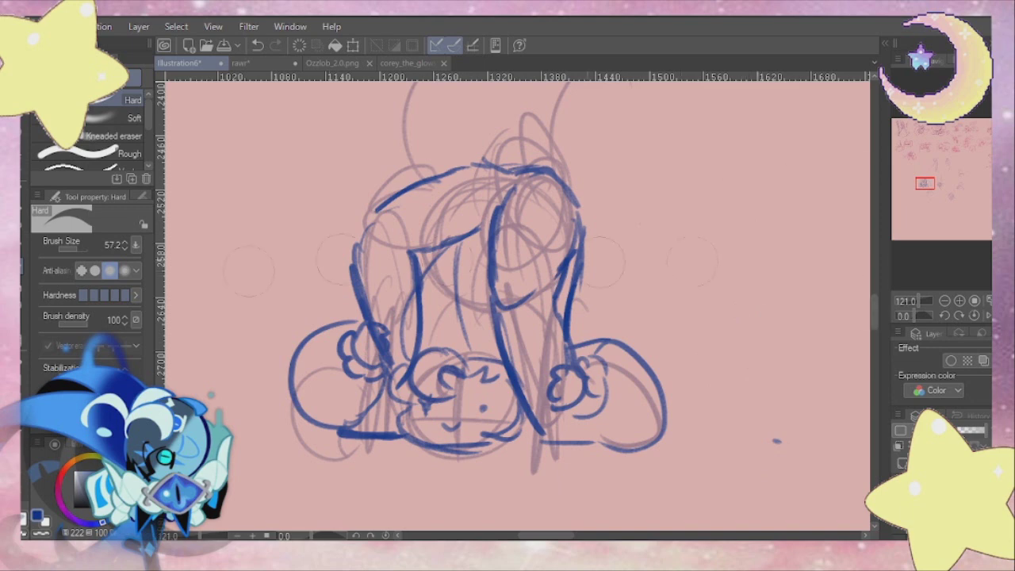
# Step: Draw a small pointed shape beside the crouching figure's right limb and thicken the top of its back line
pyautogui.press('b')
pyautogui.moveTo(559, 287); pyautogui.dragTo(624, 309)
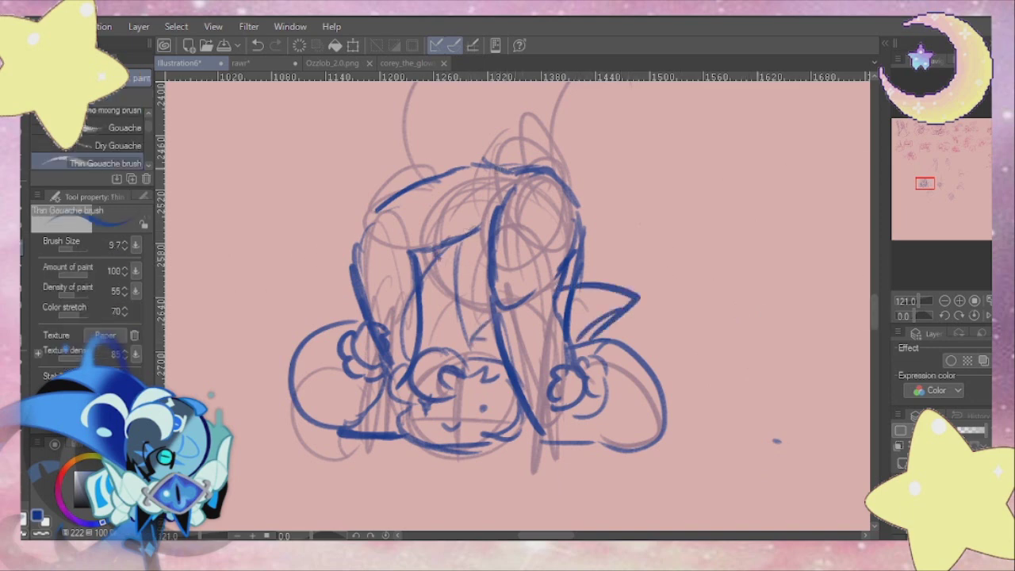
pyautogui.moveTo(495, 169); pyautogui.dragTo(560, 188)
pyautogui.press('e')
pyautogui.press('b')
# Step: Draw two long pointed, curved shapes rising from the crouching figure's back, one leaning left and one upright
pyautogui.scroll(3, 499, 238)
pyautogui.moveTo(502, 271)
pyautogui.mouseDown()
pyautogui.moveTo(481, 247)
pyautogui.moveTo(324, 162)
pyautogui.mouseUp()
pyautogui.moveTo(318, 165); pyautogui.dragTo(424, 289)
pyautogui.moveTo(504, 87); pyautogui.dragTo(527, 238)
pyautogui.moveTo(508, 86)
pyautogui.mouseDown()
pyautogui.moveTo(613, 317)
pyautogui.moveTo(604, 379)
pyautogui.mouseUp()
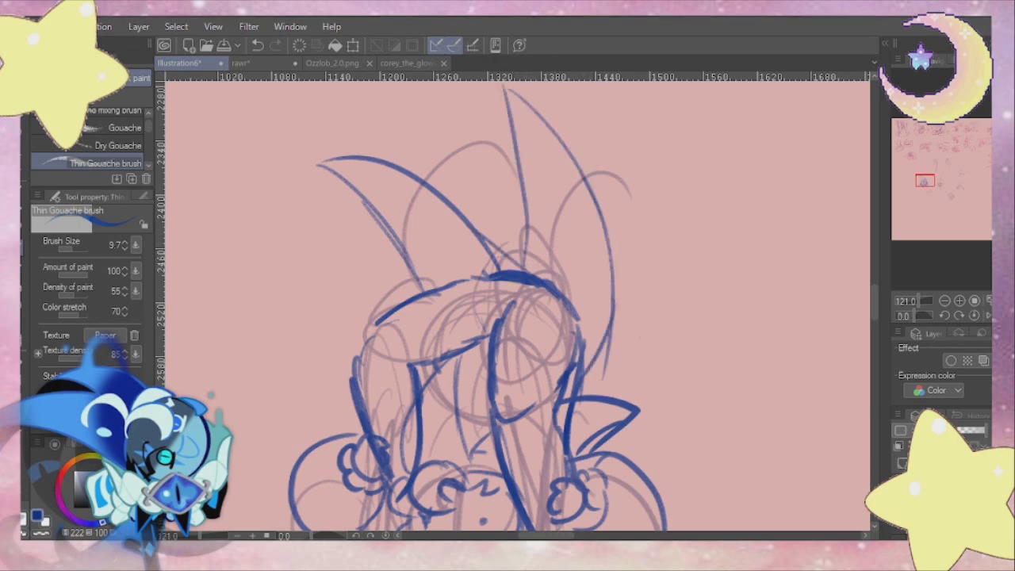
# Step: Draw the standing figure's face, curled hair, ruffled collar and rounded chest in blue over the rough circles
pyautogui.click(937, 163)
pyautogui.moveTo(435, 254); pyautogui.dragTo(492, 277)
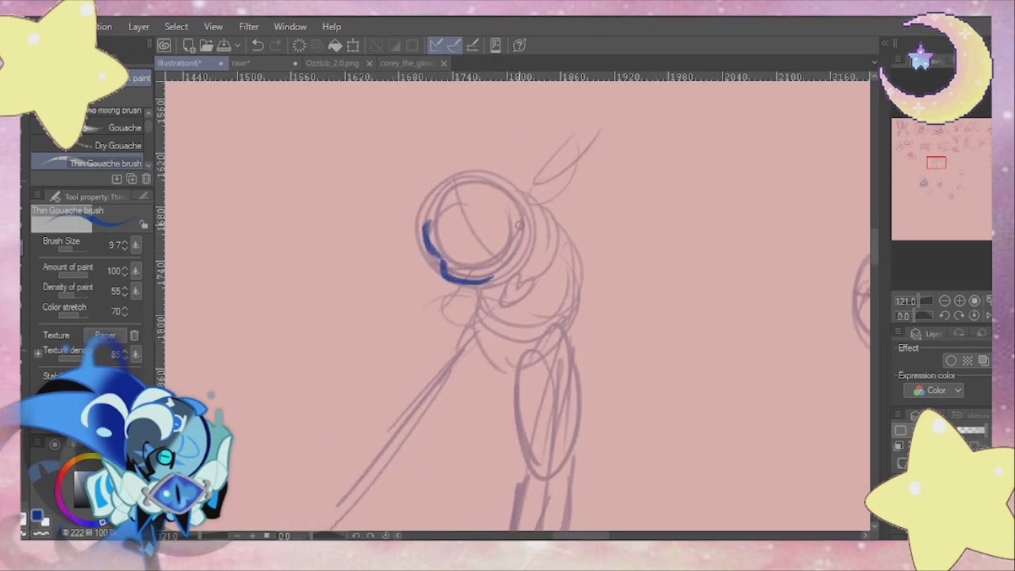
pyautogui.moveTo(435, 211)
pyautogui.mouseDown()
pyautogui.moveTo(414, 251)
pyautogui.moveTo(492, 200)
pyautogui.moveTo(516, 254)
pyautogui.mouseUp()
pyautogui.moveTo(517, 190)
pyautogui.mouseDown()
pyautogui.moveTo(533, 250)
pyautogui.moveTo(453, 295)
pyautogui.moveTo(429, 353)
pyautogui.mouseUp()
pyautogui.moveTo(551, 274)
pyautogui.mouseDown()
pyautogui.moveTo(509, 301)
pyautogui.moveTo(524, 324)
pyautogui.mouseUp()
pyautogui.moveTo(462, 301); pyautogui.dragTo(493, 298)
pyautogui.moveTo(441, 290)
pyautogui.mouseDown()
pyautogui.moveTo(433, 357)
pyautogui.moveTo(499, 359)
pyautogui.mouseUp()
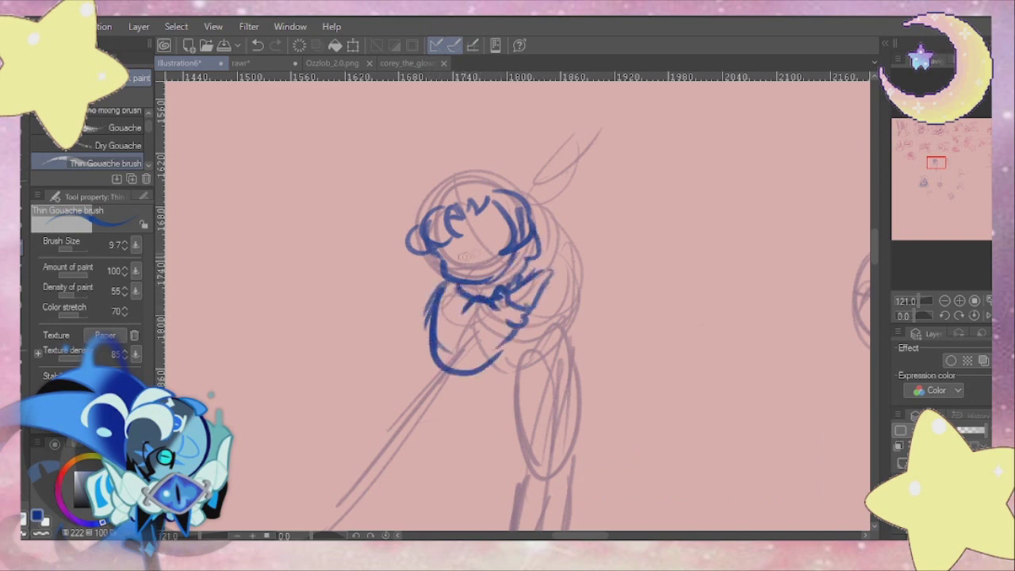
pyautogui.moveTo(450, 228); pyautogui.dragTo(443, 254)
# Step: Draw long pointed shapes sweeping left from the standing figure's head and curved strands above it
pyautogui.moveTo(874, 244)
pyautogui.mouseDown()
pyautogui.moveTo(874, 261)
pyautogui.moveTo(877, 246)
pyautogui.mouseUp()
pyautogui.moveTo(438, 147)
pyautogui.mouseDown()
pyautogui.moveTo(264, 240)
pyautogui.moveTo(386, 227)
pyautogui.mouseUp()
pyautogui.moveTo(322, 222); pyautogui.dragTo(439, 224)
pyautogui.moveTo(428, 119)
pyautogui.mouseDown()
pyautogui.moveTo(493, 98)
pyautogui.moveTo(498, 112)
pyautogui.mouseUp()
pyautogui.moveTo(447, 116); pyautogui.dragTo(522, 160)
pyautogui.moveTo(390, 221); pyautogui.dragTo(417, 244)
# Step: Draw the standing figure's raised arm with its spread-fingered hand and the line running down its side
pyautogui.scroll(3, 534, 278)
pyautogui.moveTo(516, 305)
pyautogui.mouseDown()
pyautogui.moveTo(562, 192)
pyautogui.moveTo(573, 192)
pyautogui.mouseUp()
pyautogui.moveTo(579, 184); pyautogui.dragTo(601, 153)
pyautogui.moveTo(575, 190); pyautogui.dragTo(584, 206)
pyautogui.moveTo(607, 214); pyautogui.dragTo(590, 274)
pyautogui.moveTo(607, 255)
pyautogui.mouseDown()
pyautogui.moveTo(555, 332)
pyautogui.moveTo(564, 392)
pyautogui.mouseUp()
# Step: Select the standing figure's blue upper body, shift it slightly up and to the left, and deselect it
pyautogui.moveTo(875, 246)
pyautogui.mouseDown()
pyautogui.moveTo(875, 256)
pyautogui.moveTo(875, 247)
pyautogui.mouseUp()
pyautogui.press('m')
pyautogui.moveTo(671, 464); pyautogui.dragTo(646, 482)
pyautogui.moveTo(508, 349); pyautogui.dragTo(493, 311)
pyautogui.hotkey('ctrl', 'd')
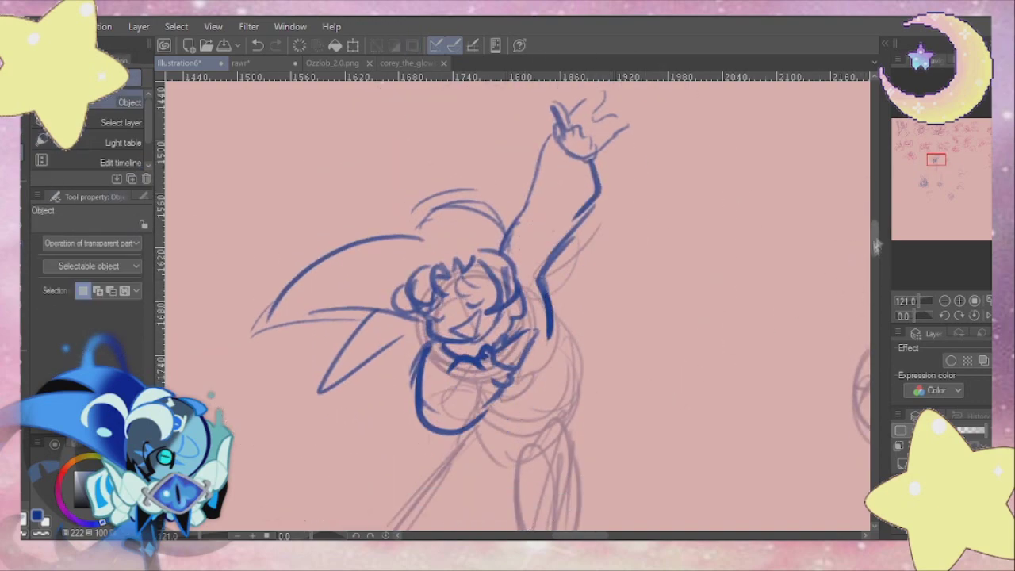
# Step: Extend the standing figure's side contour down to the outer thigh and start the inner thigh lines with the brush
pyautogui.scroll(-4, 877, 246)
pyautogui.press('b')
pyautogui.moveTo(550, 100); pyautogui.dragTo(579, 218)
pyautogui.moveTo(456, 208); pyautogui.dragTo(402, 273)
pyautogui.moveTo(507, 228)
pyautogui.mouseDown()
pyautogui.moveTo(446, 321)
pyautogui.moveTo(545, 221)
pyautogui.moveTo(567, 288)
pyautogui.mouseUp()
pyautogui.scroll(-2, 807, 187)
pyautogui.moveTo(548, 236); pyautogui.dragTo(567, 291)
pyautogui.moveTo(621, 194); pyautogui.dragTo(617, 310)
# Step: Outline the standing figure's outstretched left leg down to the foot
pyautogui.moveTo(875, 257); pyautogui.dragTo(875, 241)
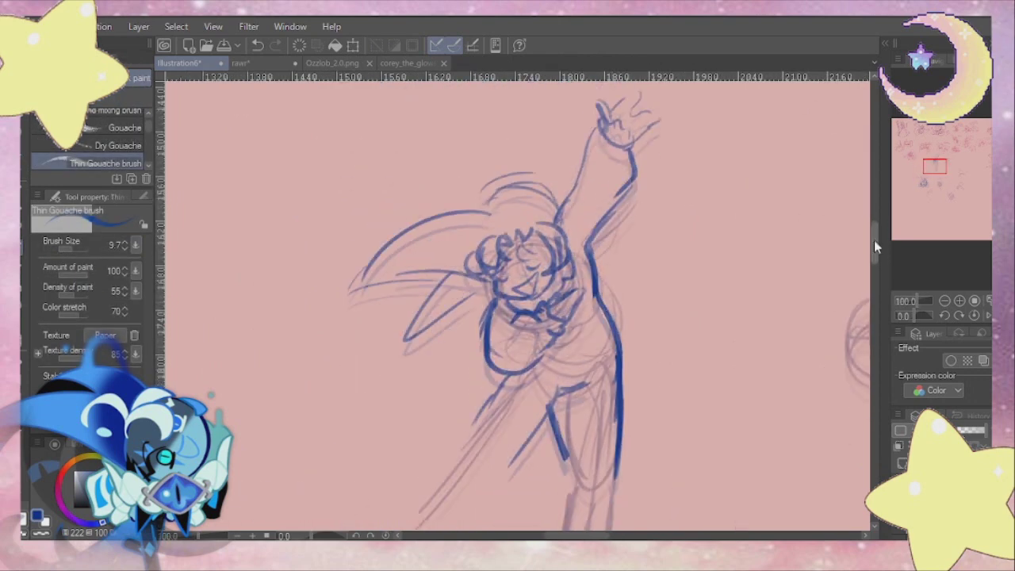
pyautogui.scroll(-3, 877, 246)
pyautogui.moveTo(504, 221); pyautogui.dragTo(472, 300)
pyautogui.moveTo(436, 347); pyautogui.dragTo(401, 432)
pyautogui.moveTo(519, 296); pyautogui.dragTo(401, 441)
pyautogui.moveTo(514, 304); pyautogui.dragTo(424, 435)
# Step: Outline the standing figure's straight right leg from the thigh down to the foot
pyautogui.moveTo(555, 247)
pyautogui.mouseDown()
pyautogui.moveTo(573, 317)
pyautogui.moveTo(560, 411)
pyautogui.mouseUp()
pyautogui.moveTo(619, 307); pyautogui.dragTo(610, 370)
pyautogui.moveTo(619, 334); pyautogui.dragTo(597, 449)
pyautogui.moveTo(574, 400); pyautogui.dragTo(560, 454)
pyautogui.moveTo(600, 433); pyautogui.dragTo(595, 468)
pyautogui.moveTo(573, 403); pyautogui.dragTo(562, 476)
# Step: Erase the lower part of the straight right leg and redraw its knee and calf with fuller curves
pyautogui.moveTo(936, 171); pyautogui.dragTo(937, 166)
pyautogui.press('e')
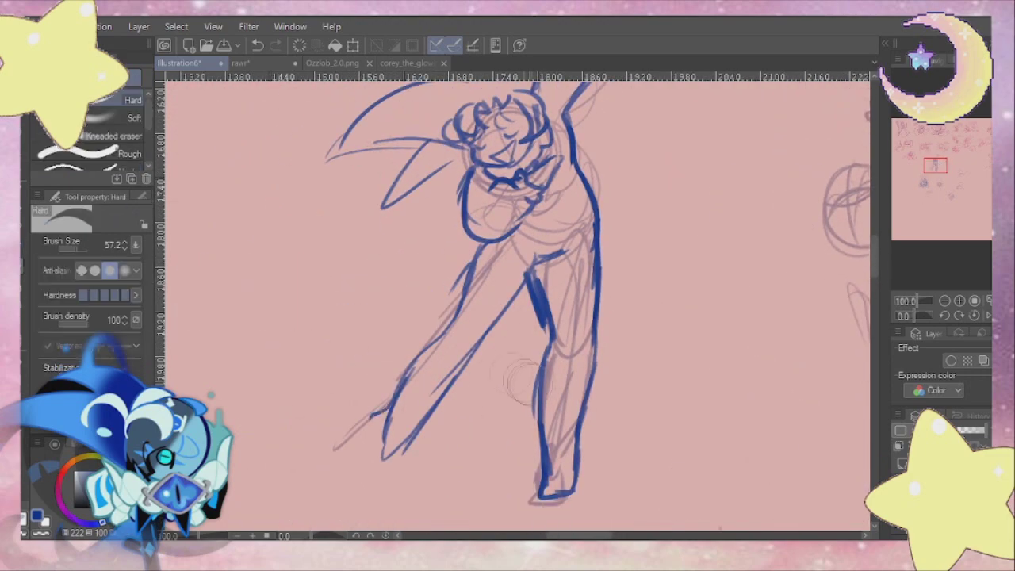
pyautogui.moveTo(547, 349); pyautogui.dragTo(546, 495)
pyautogui.moveTo(576, 490); pyautogui.dragTo(590, 378)
pyautogui.press('b')
pyautogui.moveTo(543, 300); pyautogui.dragTo(560, 356)
pyautogui.moveTo(602, 296); pyautogui.dragTo(594, 373)
pyautogui.moveTo(595, 346); pyautogui.dragTo(600, 394)
pyautogui.moveTo(547, 353); pyautogui.dragTo(561, 438)
pyautogui.moveTo(599, 380); pyautogui.dragTo(589, 434)
pyautogui.moveTo(564, 463); pyautogui.dragTo(560, 479)
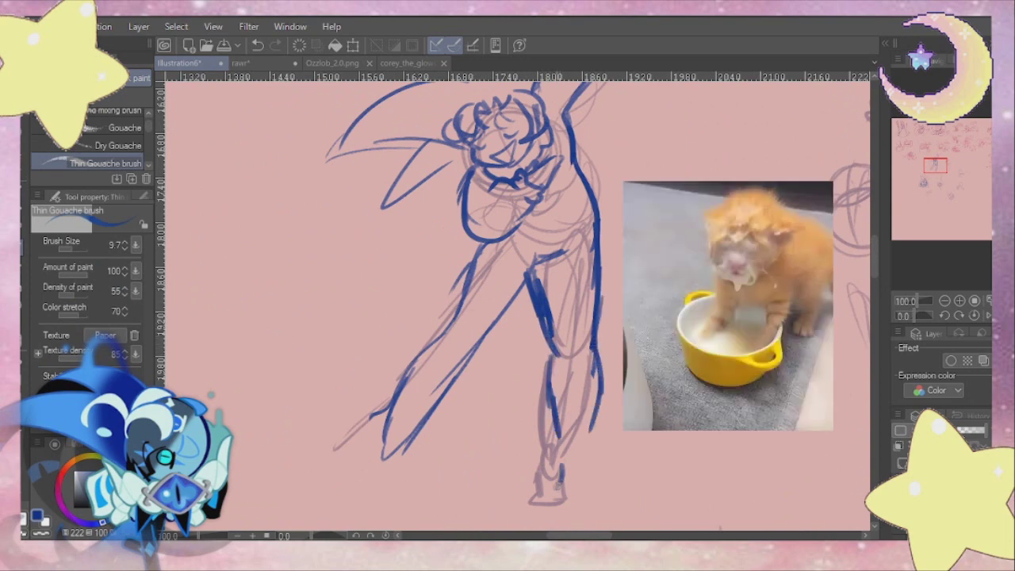
# Step: Close the straight right leg with a foot and thicken its inner calf line
pyautogui.moveTo(595, 420); pyautogui.dragTo(598, 486)
pyautogui.moveTo(555, 402); pyautogui.dragTo(568, 478)
pyautogui.moveTo(554, 473); pyautogui.dragTo(569, 490)
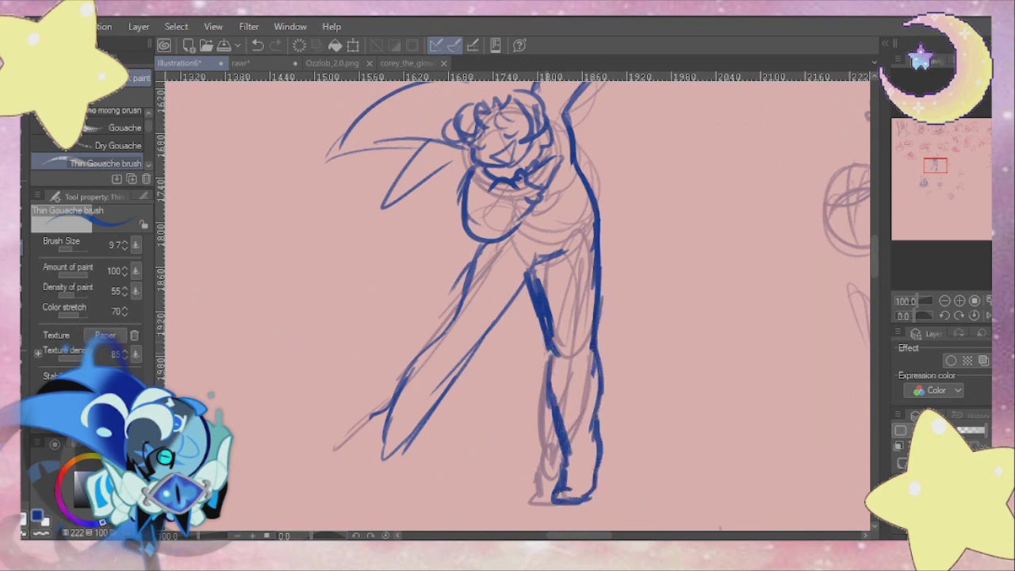
pyautogui.moveTo(549, 357); pyautogui.dragTo(566, 426)
pyautogui.moveTo(553, 375); pyautogui.dragTo(560, 406)
# Step: Erase the outstretched left leg's lower lines and redraw the leg with a curved calf and pointed foot
pyautogui.press('e')
pyautogui.moveTo(467, 302); pyautogui.dragTo(377, 420)
pyautogui.moveTo(409, 369); pyautogui.dragTo(387, 457)
pyautogui.moveTo(431, 418); pyautogui.dragTo(406, 453)
pyautogui.press('b')
pyautogui.moveTo(530, 277); pyautogui.dragTo(445, 394)
pyautogui.moveTo(462, 295)
pyautogui.mouseDown()
pyautogui.moveTo(401, 404)
pyautogui.moveTo(403, 442)
pyautogui.mouseUp()
pyautogui.moveTo(402, 405); pyautogui.dragTo(364, 452)
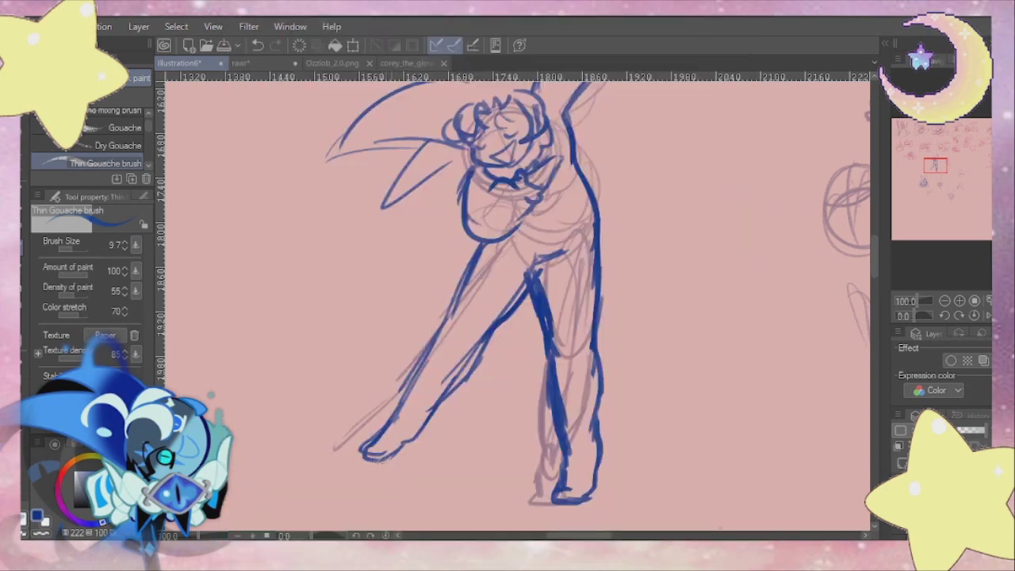
pyautogui.moveTo(534, 268); pyautogui.dragTo(501, 316)
# Step: Touch up the standing figure's chest lines and draw a long curved tail sweeping left behind the legs
pyautogui.moveTo(523, 159)
pyautogui.mouseDown()
pyautogui.moveTo(378, 455)
pyautogui.moveTo(525, 137)
pyautogui.moveTo(567, 148)
pyautogui.moveTo(535, 176)
pyautogui.mouseUp()
pyautogui.moveTo(475, 219); pyautogui.dragTo(257, 287)
pyautogui.moveTo(875, 262)
pyautogui.mouseDown()
pyautogui.moveTo(877, 245)
pyautogui.moveTo(877, 265)
pyautogui.mouseUp()
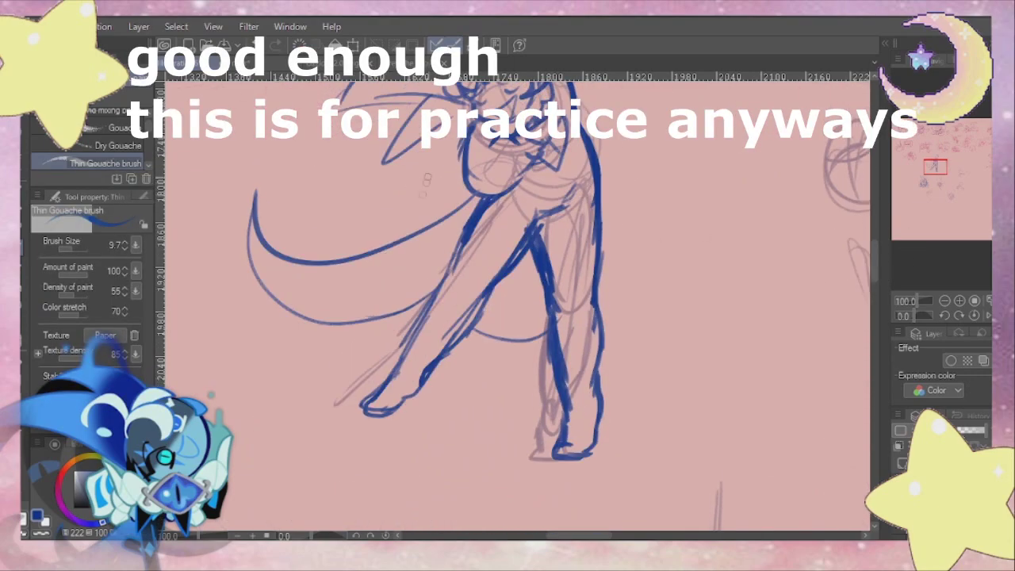
# Step: Draw the upside-down figure's jaw, curled fringe, eyes and open mouth in blue over its rough head circle
pyautogui.moveTo(936, 167)
pyautogui.mouseDown()
pyautogui.moveTo(943, 157)
pyautogui.moveTo(927, 168)
pyautogui.moveTo(934, 180)
pyautogui.moveTo(949, 163)
pyautogui.mouseUp()
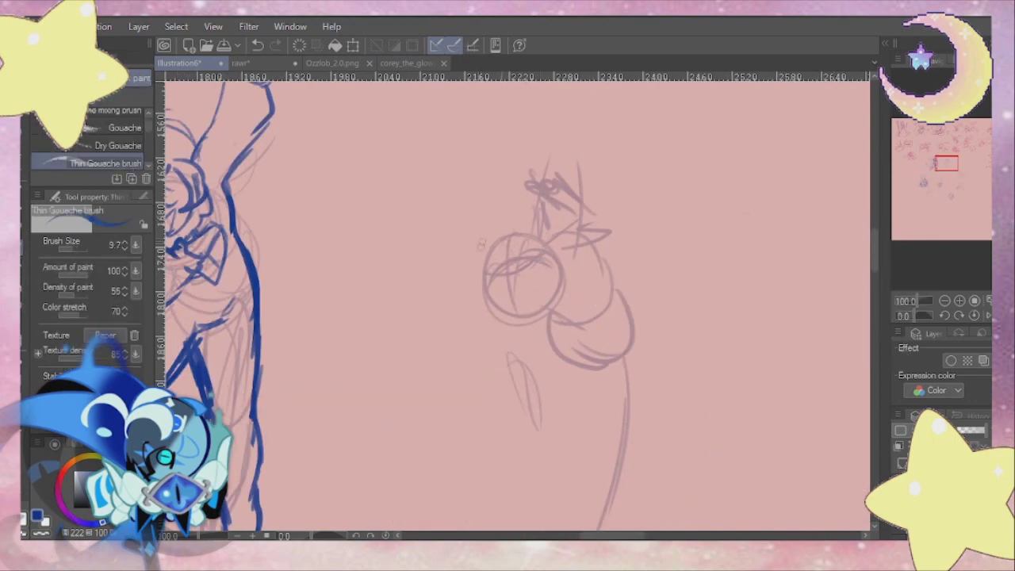
pyautogui.moveTo(313, 535); pyautogui.dragTo(344, 535)
pyautogui.moveTo(513, 313); pyautogui.dragTo(522, 328)
pyautogui.moveTo(515, 300); pyautogui.dragTo(500, 381)
pyautogui.moveTo(477, 338); pyautogui.dragTo(505, 382)
pyautogui.scroll(2, 588, 388)
pyautogui.moveTo(400, 270)
pyautogui.mouseDown()
pyautogui.moveTo(441, 274)
pyautogui.moveTo(431, 264)
pyautogui.mouseUp()
pyautogui.moveTo(503, 252); pyautogui.dragTo(490, 276)
pyautogui.moveTo(424, 327); pyautogui.dragTo(459, 368)
pyautogui.moveTo(432, 329)
pyautogui.mouseDown()
pyautogui.moveTo(490, 316)
pyautogui.moveTo(439, 369)
pyautogui.mouseUp()
pyautogui.moveTo(398, 309); pyautogui.dragTo(413, 340)
# Step: Add loose strokes beside the upside-down figure's face and draw the hair contour curving around its head
pyautogui.moveTo(578, 198); pyautogui.dragTo(645, 186)
pyautogui.moveTo(627, 202); pyautogui.dragTo(587, 274)
pyautogui.scroll(-2, 482, 181)
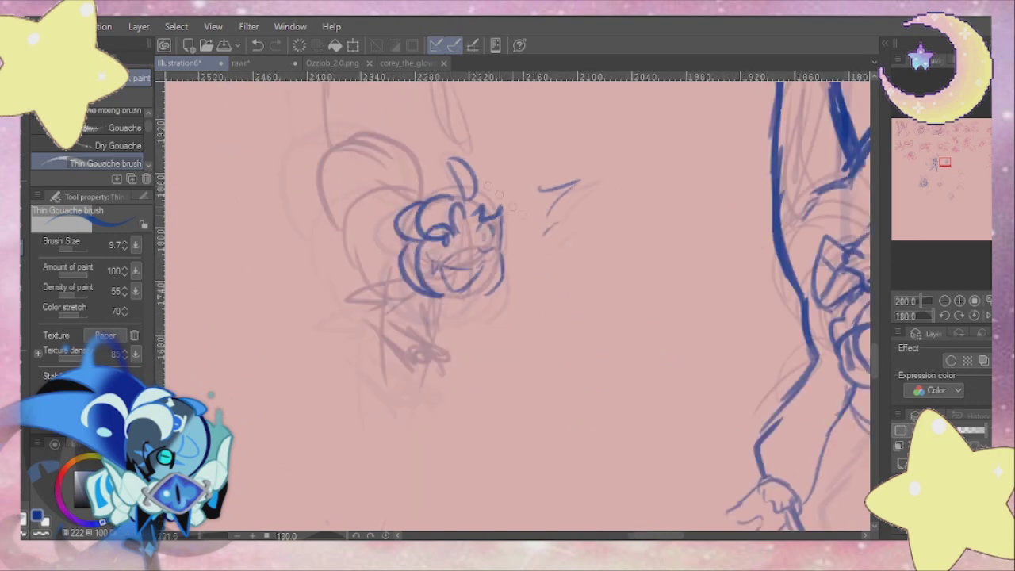
pyautogui.moveTo(488, 185); pyautogui.dragTo(524, 217)
pyautogui.moveTo(527, 325); pyautogui.dragTo(449, 348)
pyautogui.moveTo(434, 272); pyautogui.dragTo(459, 346)
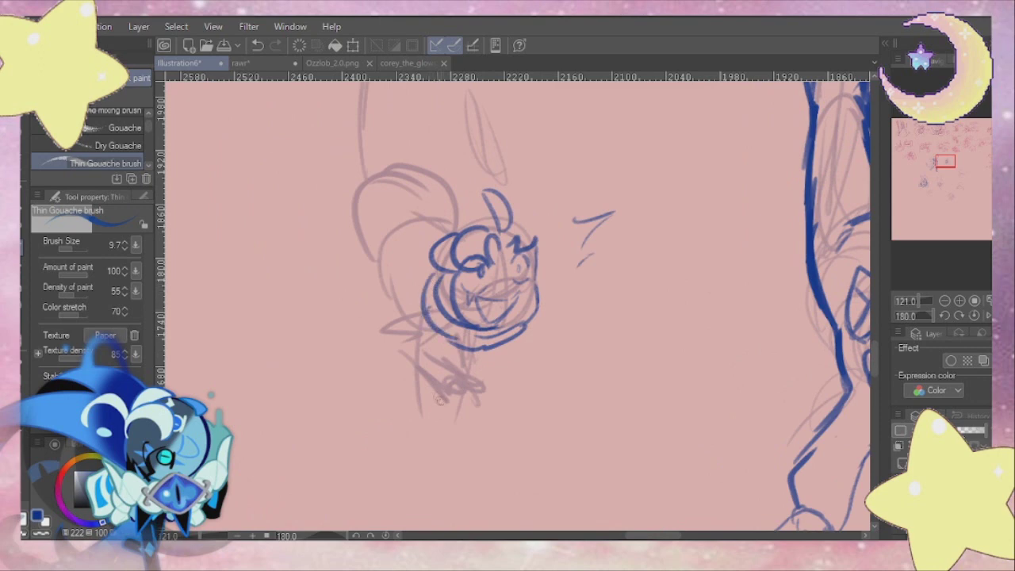
# Step: Draw the upside-down figure's hand above its head with a ruffled cuff and a bent, pointed sleeve
pyautogui.click(386, 536)
pyautogui.moveTo(567, 199); pyautogui.dragTo(585, 194)
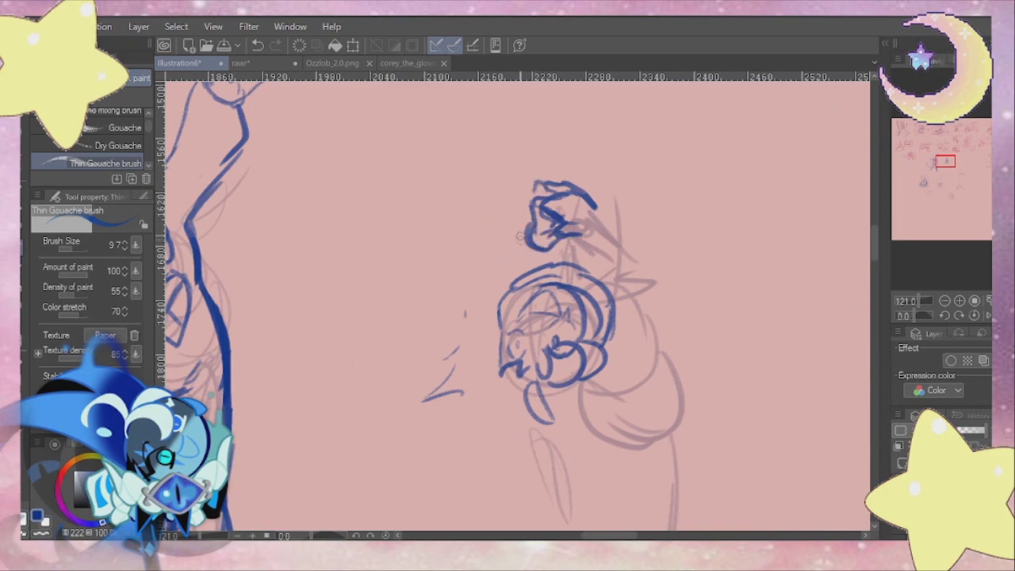
pyautogui.moveTo(601, 199); pyautogui.dragTo(584, 243)
pyautogui.moveTo(609, 215)
pyautogui.mouseDown()
pyautogui.moveTo(649, 196)
pyautogui.moveTo(680, 278)
pyautogui.mouseUp()
pyautogui.moveTo(619, 276); pyautogui.dragTo(591, 301)
pyautogui.moveTo(594, 244); pyautogui.dragTo(627, 274)
pyautogui.moveTo(614, 273); pyautogui.dragTo(657, 283)
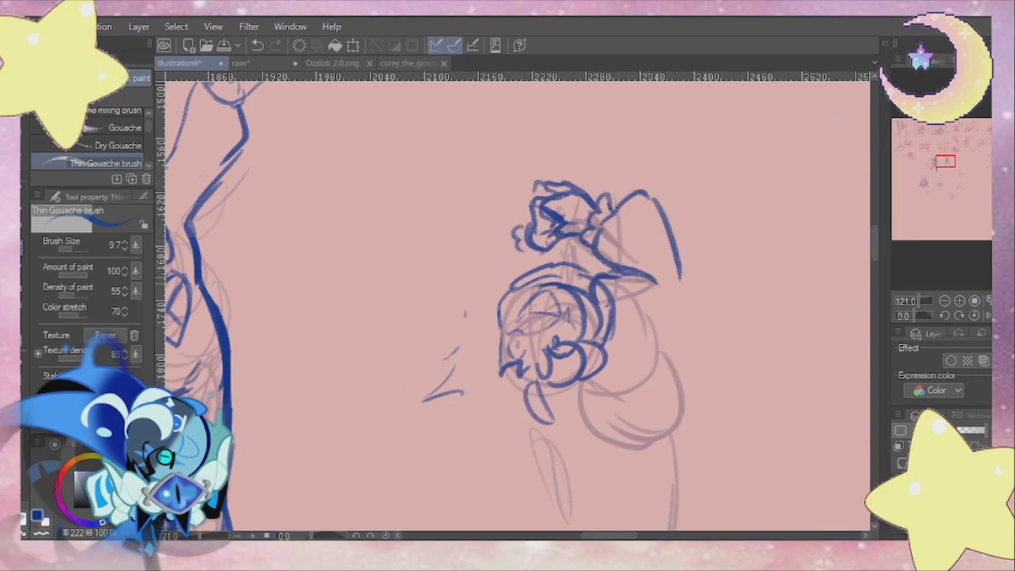
# Step: Close the cuff edge of the raised-arm figure's bent sleeve and draw the side of its torso below it
pyautogui.moveTo(615, 335); pyautogui.dragTo(660, 327)
pyautogui.moveTo(660, 327); pyautogui.dragTo(690, 298)
pyautogui.moveTo(615, 205); pyautogui.dragTo(676, 264)
# Step: Draw the raised-arm figure's long pointed coat tails curving down on both sides of its body
pyautogui.moveTo(949, 161); pyautogui.dragTo(945, 166)
pyautogui.moveTo(584, 184)
pyautogui.mouseDown()
pyautogui.moveTo(607, 198)
pyautogui.moveTo(540, 393)
pyautogui.mouseUp()
pyautogui.moveTo(592, 237); pyautogui.dragTo(541, 402)
pyautogui.moveTo(636, 232)
pyautogui.mouseDown()
pyautogui.moveTo(719, 374)
pyautogui.moveTo(739, 385)
pyautogui.mouseUp()
pyautogui.moveTo(696, 157); pyautogui.dragTo(752, 381)
pyautogui.moveTo(723, 133); pyautogui.dragTo(758, 185)
pyautogui.scroll(-3, 574, 369)
pyautogui.scroll(2, 575, 355)
pyautogui.moveTo(573, 168); pyautogui.dragTo(573, 328)
pyautogui.moveTo(459, 310); pyautogui.dragTo(426, 246)
pyautogui.moveTo(426, 246)
pyautogui.mouseDown()
pyautogui.moveTo(463, 246)
pyautogui.moveTo(480, 274)
pyautogui.mouseUp()
pyautogui.moveTo(440, 278); pyautogui.dragTo(526, 318)
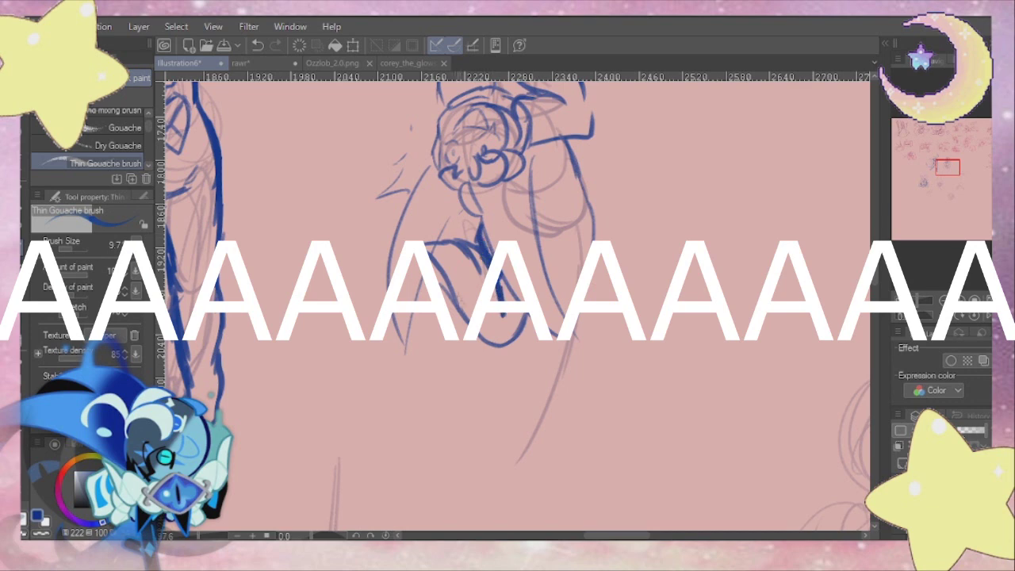
pyautogui.click(258, 46)
pyautogui.click(258, 46)
pyautogui.click(258, 46)
pyautogui.click(258, 46)
pyautogui.click(258, 46)
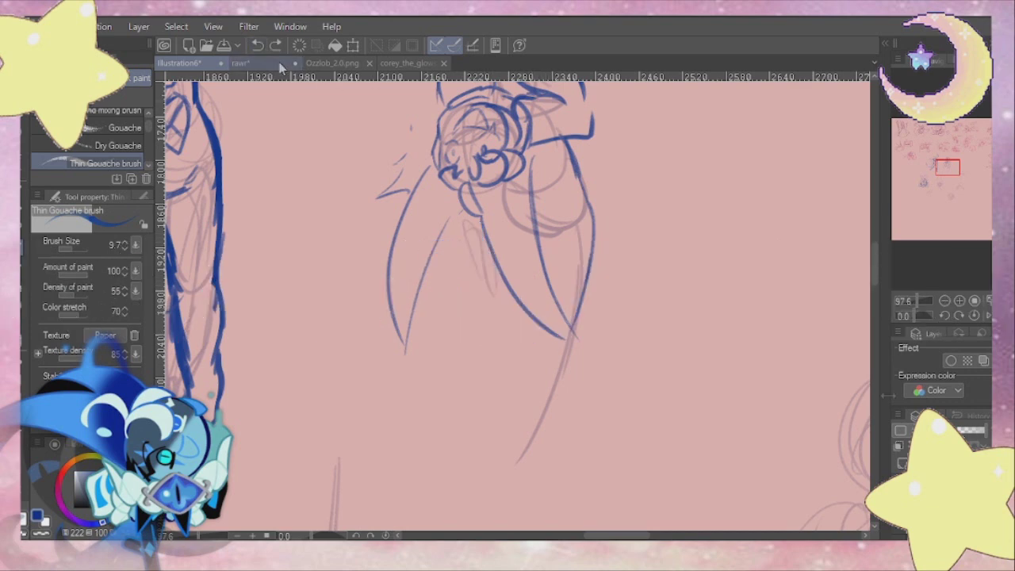
# Step: Draw the raised-arm figure's waist, hips and straight standing leg with a curled foot on a separate layer
pyautogui.click(971, 431)
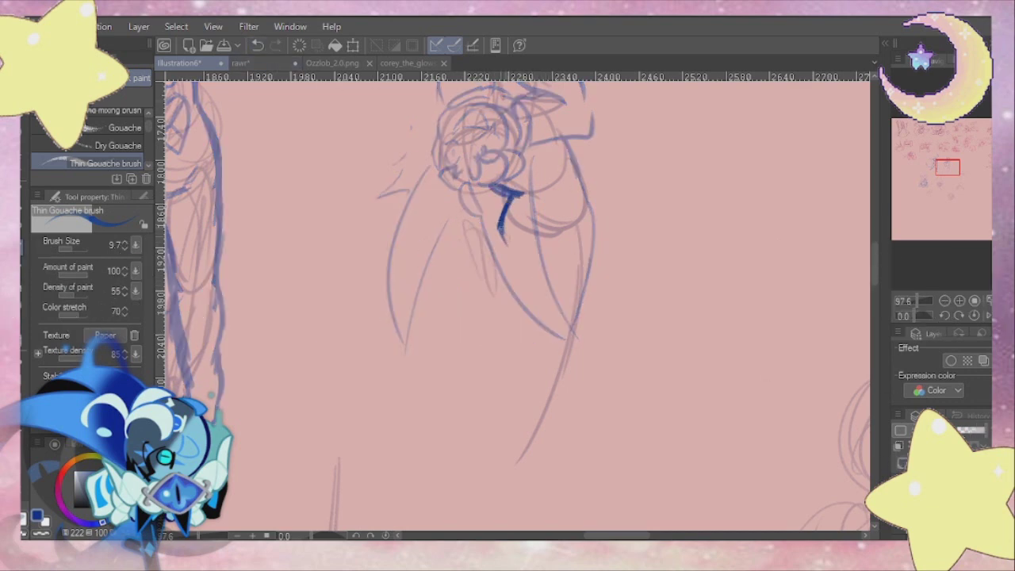
pyautogui.moveTo(501, 218)
pyautogui.mouseDown()
pyautogui.moveTo(601, 223)
pyautogui.moveTo(577, 341)
pyautogui.mouseUp()
pyautogui.moveTo(543, 251)
pyautogui.mouseDown()
pyautogui.moveTo(547, 302)
pyautogui.moveTo(591, 326)
pyautogui.mouseUp()
pyautogui.moveTo(588, 326); pyautogui.dragTo(556, 463)
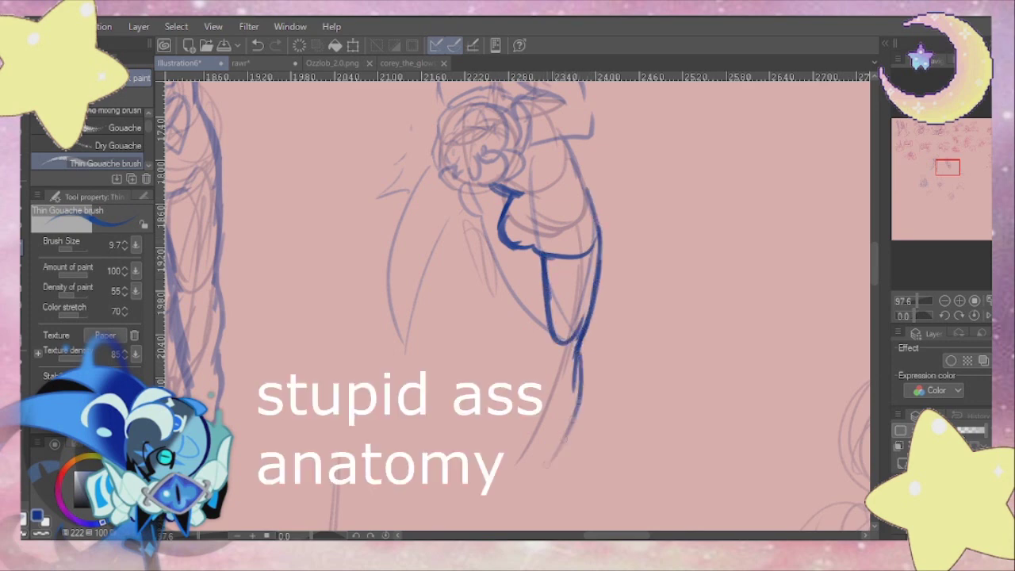
pyautogui.moveTo(539, 327); pyautogui.dragTo(536, 384)
pyautogui.moveTo(579, 400); pyautogui.dragTo(523, 476)
pyautogui.moveTo(547, 282); pyautogui.dragTo(536, 383)
pyautogui.moveTo(595, 299); pyautogui.dragTo(575, 421)
pyautogui.moveTo(586, 338); pyautogui.dragTo(562, 454)
pyautogui.moveTo(560, 444); pyautogui.dragTo(569, 478)
# Step: Draw the raised-arm figure's second leg bent at the knee, with its curled foot lifted beside the body
pyautogui.moveTo(542, 256); pyautogui.dragTo(478, 316)
pyautogui.moveTo(471, 294)
pyautogui.mouseDown()
pyautogui.moveTo(450, 218)
pyautogui.moveTo(492, 243)
pyautogui.mouseUp()
pyautogui.moveTo(508, 204); pyautogui.dragTo(487, 308)
pyautogui.moveTo(541, 257); pyautogui.dragTo(475, 328)
pyautogui.moveTo(455, 249); pyautogui.dragTo(479, 330)
pyautogui.moveTo(503, 255); pyautogui.dragTo(495, 298)
pyautogui.moveTo(431, 246); pyautogui.dragTo(467, 238)
pyautogui.moveTo(451, 231); pyautogui.dragTo(458, 250)
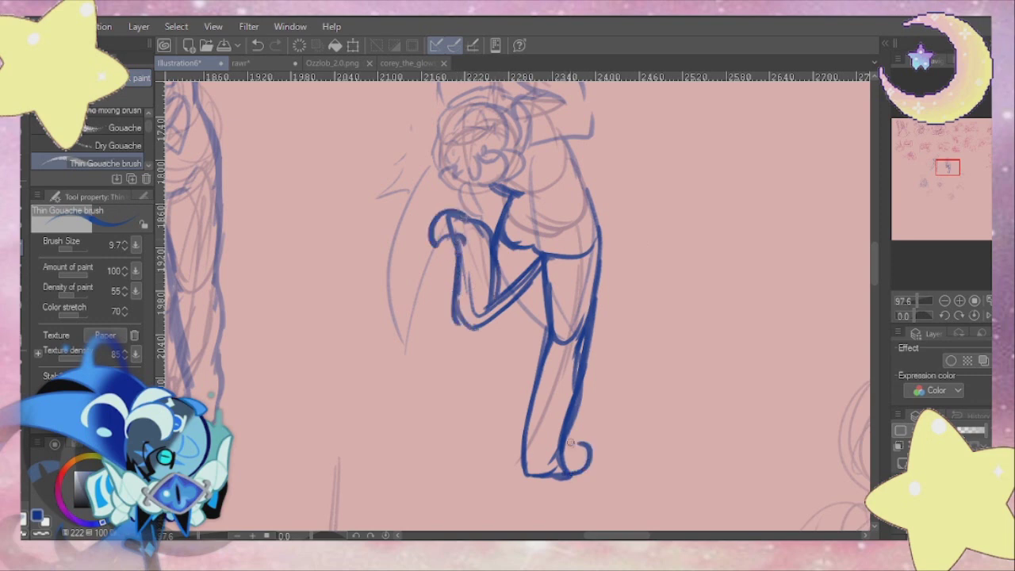
# Step: Erase overlapping lines around the bent leg's thigh and foot, and redraw the lifted foot's outline
pyautogui.press('e')
pyautogui.moveTo(456, 246); pyautogui.dragTo(492, 318)
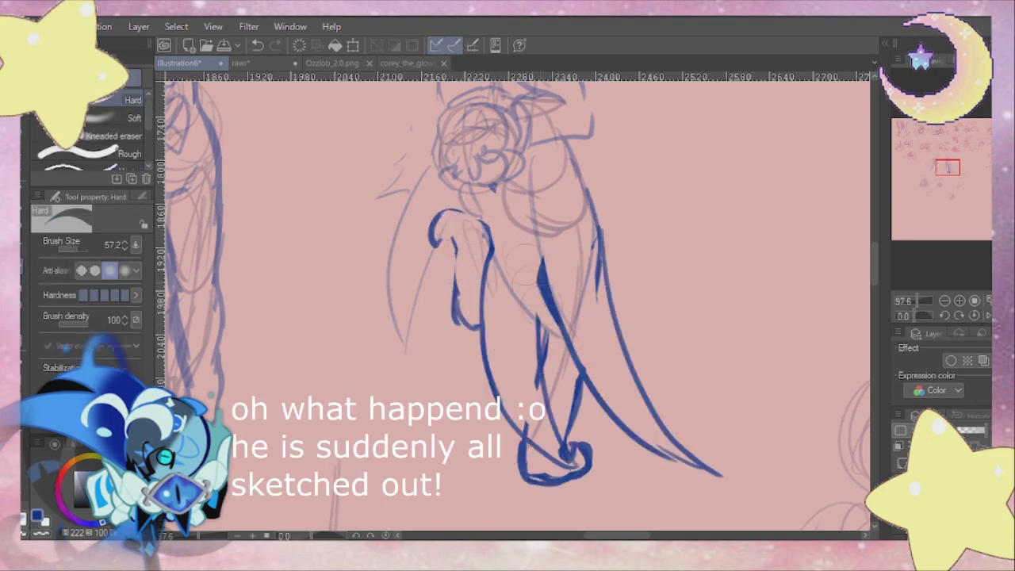
pyautogui.moveTo(555, 333); pyautogui.dragTo(520, 242)
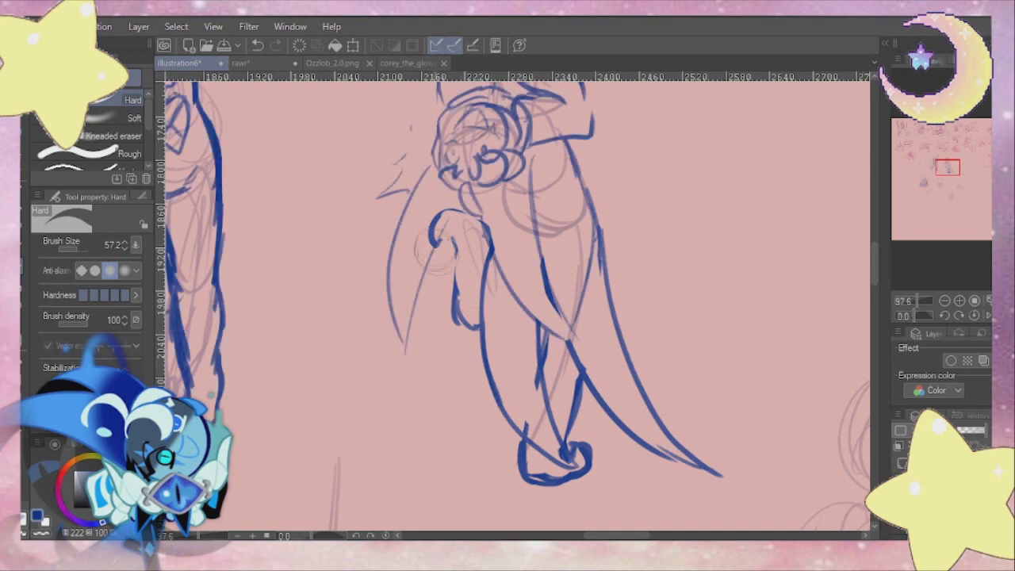
pyautogui.moveTo(424, 210); pyautogui.dragTo(456, 246)
pyautogui.press('b')
pyautogui.moveTo(464, 206)
pyautogui.mouseDown()
pyautogui.moveTo(413, 292)
pyautogui.moveTo(497, 273)
pyautogui.mouseUp()
pyautogui.moveTo(467, 219); pyautogui.dragTo(458, 279)
# Step: Draw the leaning figure's cheek and jaw in blue over its rough head circle
pyautogui.moveTo(947, 176)
pyautogui.mouseDown()
pyautogui.moveTo(945, 165)
pyautogui.moveTo(933, 168)
pyautogui.moveTo(952, 164)
pyautogui.moveTo(952, 190)
pyautogui.moveTo(930, 176)
pyautogui.moveTo(931, 203)
pyautogui.moveTo(929, 196)
pyautogui.mouseUp()
pyautogui.moveTo(609, 180); pyautogui.dragTo(590, 231)
pyautogui.hotkey('ctrl', 'z')
pyautogui.hotkey('ctrl', 'z')
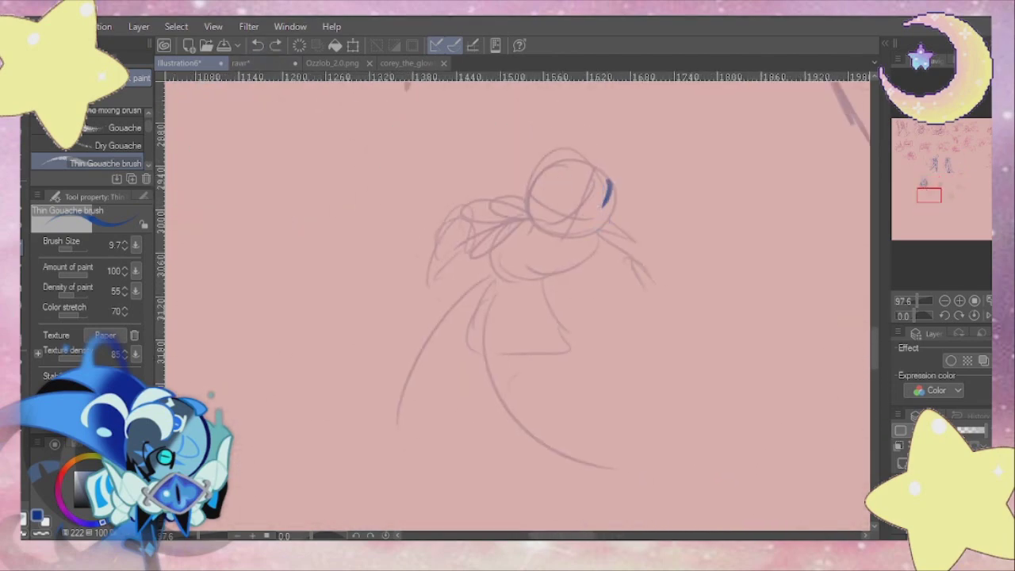
pyautogui.moveTo(612, 194)
pyautogui.mouseDown()
pyautogui.moveTo(522, 395)
pyautogui.moveTo(526, 372)
pyautogui.mouseUp()
pyautogui.press('e')
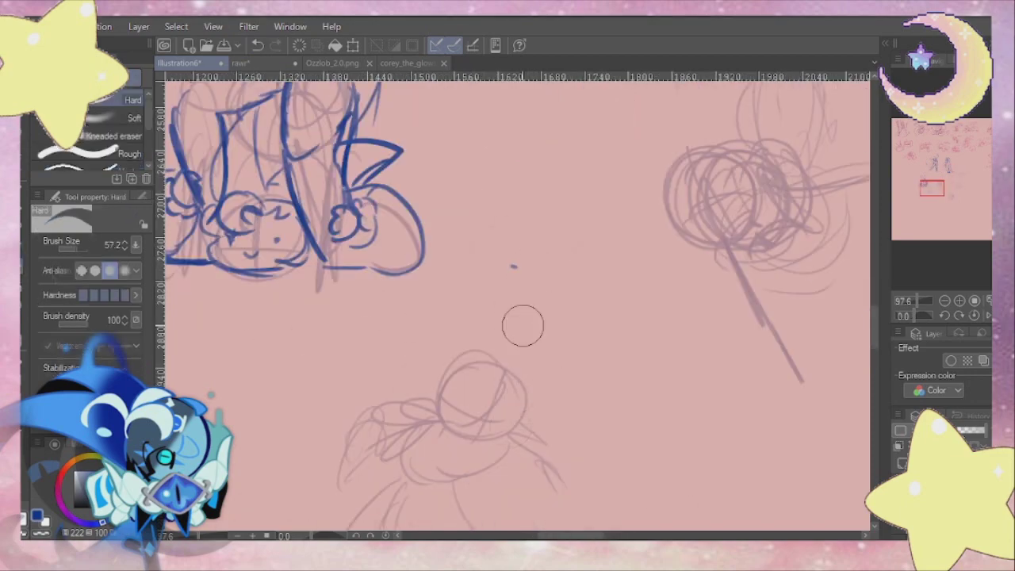
pyautogui.moveTo(523, 326); pyautogui.dragTo(560, 202)
pyautogui.scroll(-5, 560, 201)
pyautogui.scroll(4, 514, 312)
pyautogui.press('b')
pyautogui.moveTo(577, 235); pyautogui.dragTo(541, 252)
pyautogui.scroll(3, 555, 156)
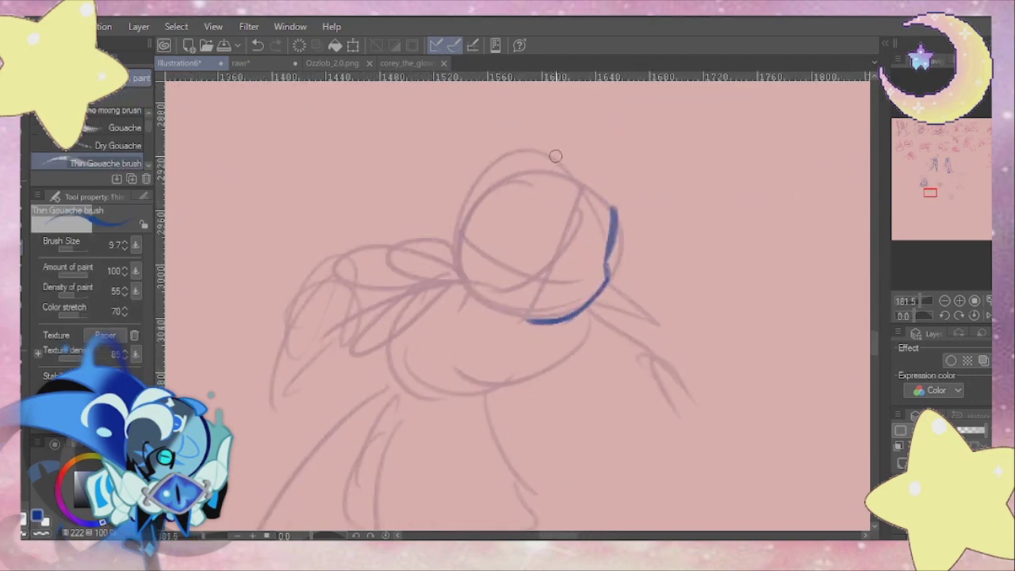
# Step: Draw the leaning figure's rounded fringe curls, side lock of hair and eyes
pyautogui.moveTo(568, 165); pyautogui.dragTo(555, 231)
pyautogui.moveTo(562, 194); pyautogui.dragTo(549, 228)
pyautogui.moveTo(505, 172); pyautogui.dragTo(517, 232)
pyautogui.moveTo(557, 150); pyautogui.dragTo(580, 192)
pyautogui.moveTo(557, 203); pyautogui.dragTo(578, 215)
pyautogui.moveTo(593, 211); pyautogui.dragTo(609, 225)
pyautogui.moveTo(514, 232); pyautogui.dragTo(514, 300)
pyautogui.moveTo(486, 229); pyautogui.dragTo(508, 303)
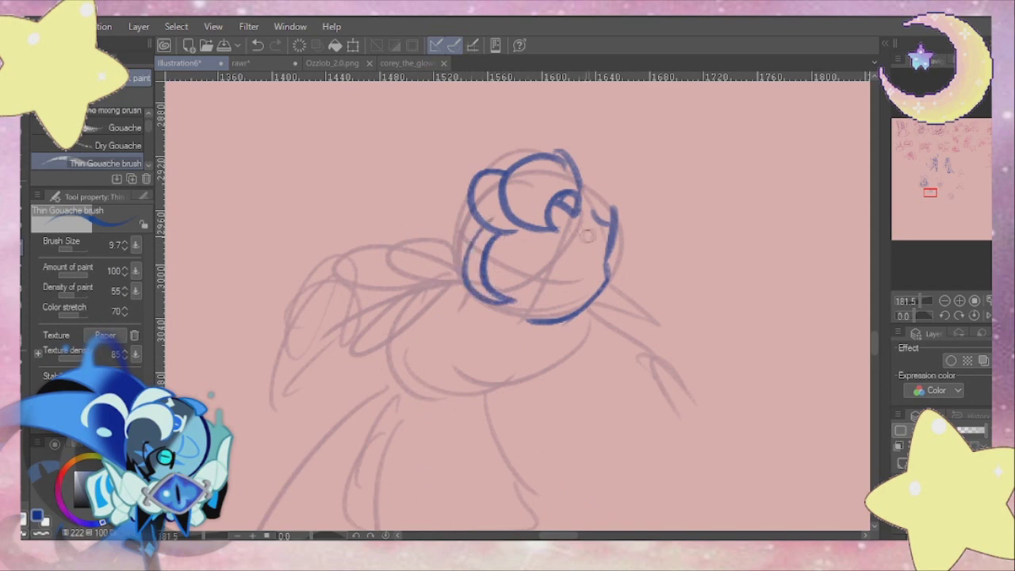
pyautogui.moveTo(526, 226); pyautogui.dragTo(545, 216)
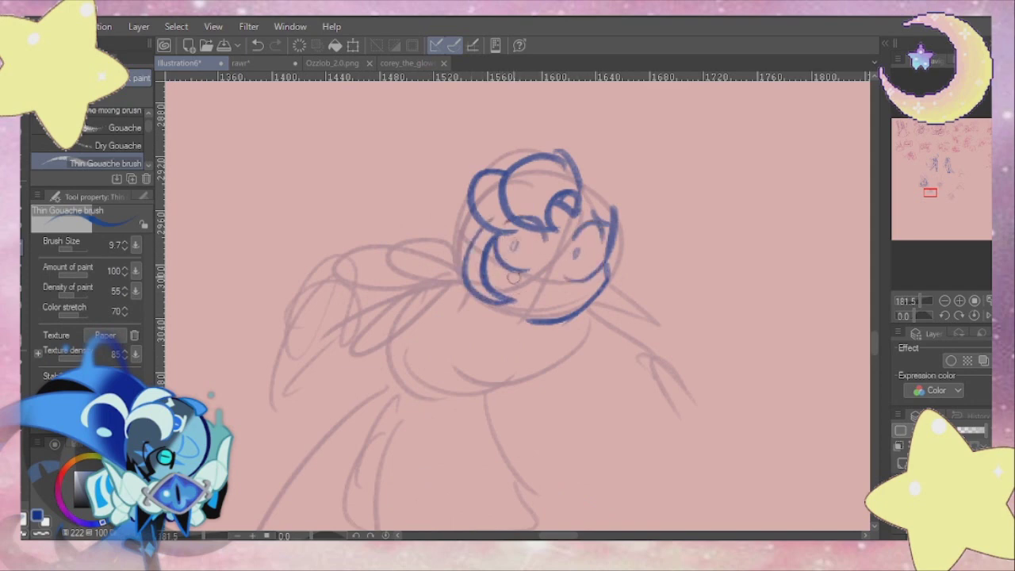
# Step: Draw a ruffled collar under the leaning figure's chin and a long arc sweeping back from its head
pyautogui.moveTo(579, 319); pyautogui.dragTo(522, 350)
pyautogui.moveTo(542, 147)
pyautogui.mouseDown()
pyautogui.moveTo(343, 131)
pyautogui.moveTo(263, 237)
pyautogui.mouseUp()
pyautogui.moveTo(598, 300); pyautogui.dragTo(566, 347)
pyautogui.moveTo(560, 344); pyautogui.dragTo(514, 341)
pyautogui.moveTo(462, 277); pyautogui.dragTo(516, 348)
pyautogui.moveTo(500, 316)
pyautogui.mouseDown()
pyautogui.moveTo(512, 346)
pyautogui.moveTo(542, 343)
pyautogui.mouseUp()
# Step: Draw the leaning figure's shoulder and bent rear arm with a pointed cuff and curled hand
pyautogui.moveTo(465, 274)
pyautogui.mouseDown()
pyautogui.moveTo(457, 242)
pyautogui.moveTo(370, 220)
pyautogui.mouseUp()
pyautogui.moveTo(274, 355)
pyautogui.mouseDown()
pyautogui.moveTo(271, 437)
pyautogui.moveTo(333, 408)
pyautogui.mouseUp()
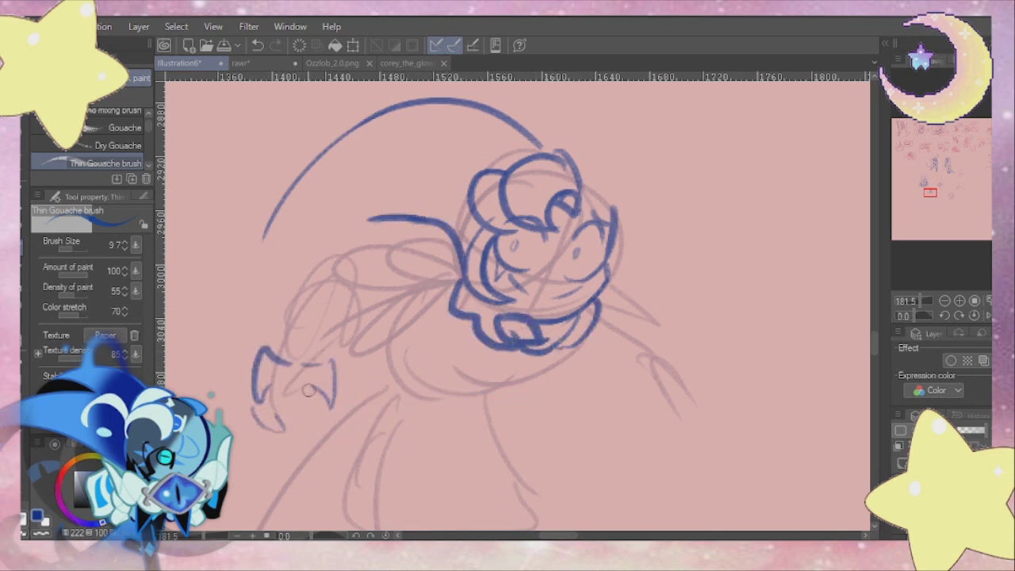
pyautogui.moveTo(271, 440); pyautogui.dragTo(311, 405)
pyautogui.moveTo(377, 226); pyautogui.dragTo(306, 253)
pyautogui.moveTo(298, 274); pyautogui.dragTo(242, 386)
pyautogui.moveTo(361, 308)
pyautogui.mouseDown()
pyautogui.moveTo(332, 403)
pyautogui.moveTo(437, 305)
pyautogui.mouseUp()
pyautogui.moveTo(409, 300); pyautogui.dragTo(375, 358)
# Step: Draw the leaning figure's chest and torso, and the long coat and leg lines curving down below
pyautogui.moveTo(579, 344); pyautogui.dragTo(507, 392)
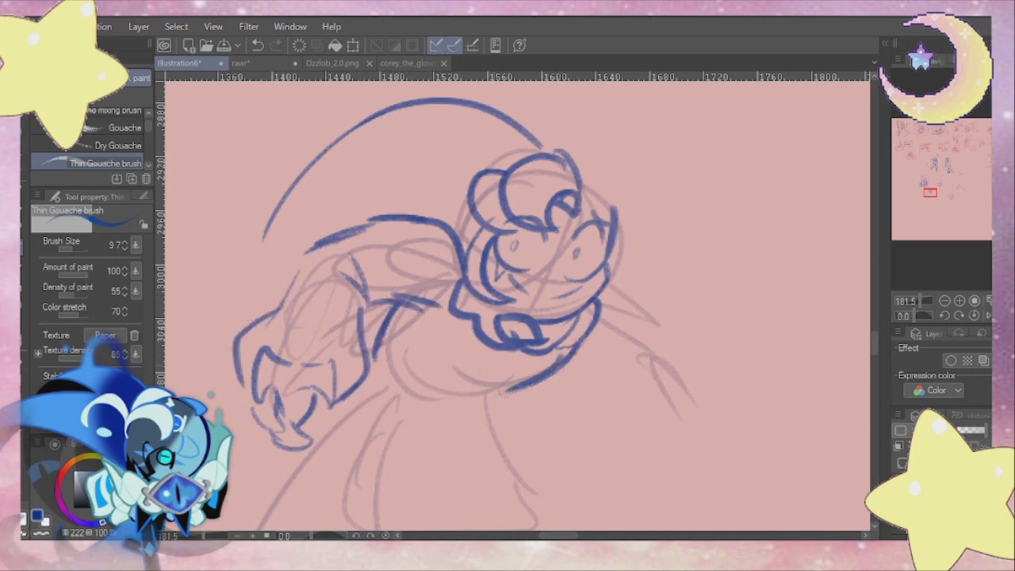
pyautogui.scroll(-4, 604, 173)
pyautogui.moveTo(485, 266); pyautogui.dragTo(512, 494)
pyautogui.moveTo(459, 346); pyautogui.dragTo(546, 522)
pyautogui.moveTo(548, 319)
pyautogui.mouseDown()
pyautogui.moveTo(519, 336)
pyautogui.moveTo(591, 496)
pyautogui.mouseUp()
pyautogui.moveTo(522, 337); pyautogui.dragTo(579, 498)
pyautogui.moveTo(414, 424); pyautogui.dragTo(475, 530)
pyautogui.moveTo(388, 357); pyautogui.dragTo(317, 528)
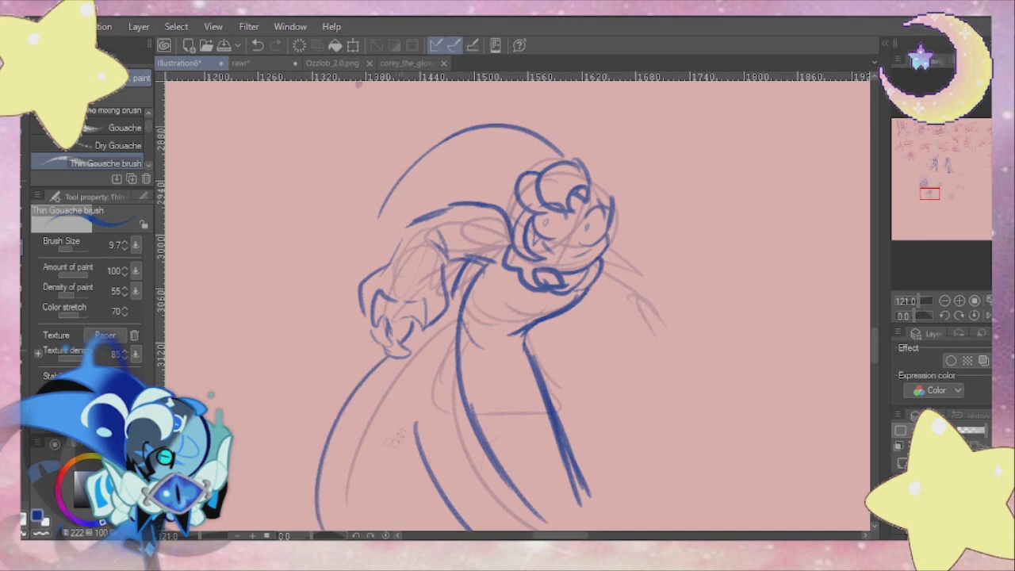
pyautogui.moveTo(397, 401); pyautogui.dragTo(479, 525)
pyautogui.moveTo(381, 432); pyautogui.dragTo(343, 508)
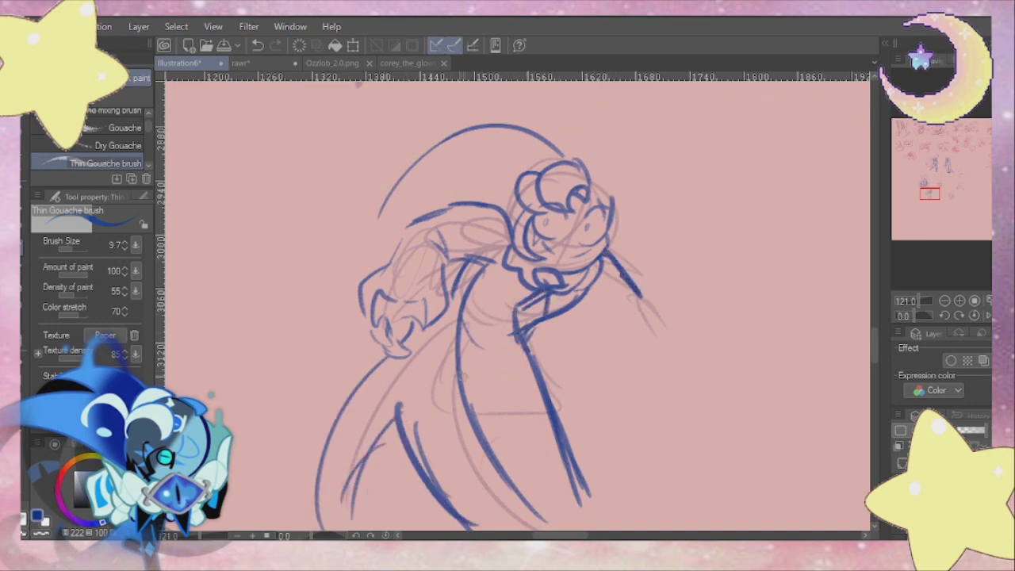
# Step: Add collar points at the leaning figure's neck and extend the arc behind its head to a sharp tip
pyautogui.moveTo(523, 262); pyautogui.dragTo(504, 306)
pyautogui.moveTo(565, 309); pyautogui.dragTo(581, 322)
pyautogui.moveTo(425, 158); pyautogui.dragTo(308, 327)
pyautogui.moveTo(589, 296); pyautogui.dragTo(568, 321)
pyautogui.moveTo(568, 135); pyautogui.dragTo(615, 197)
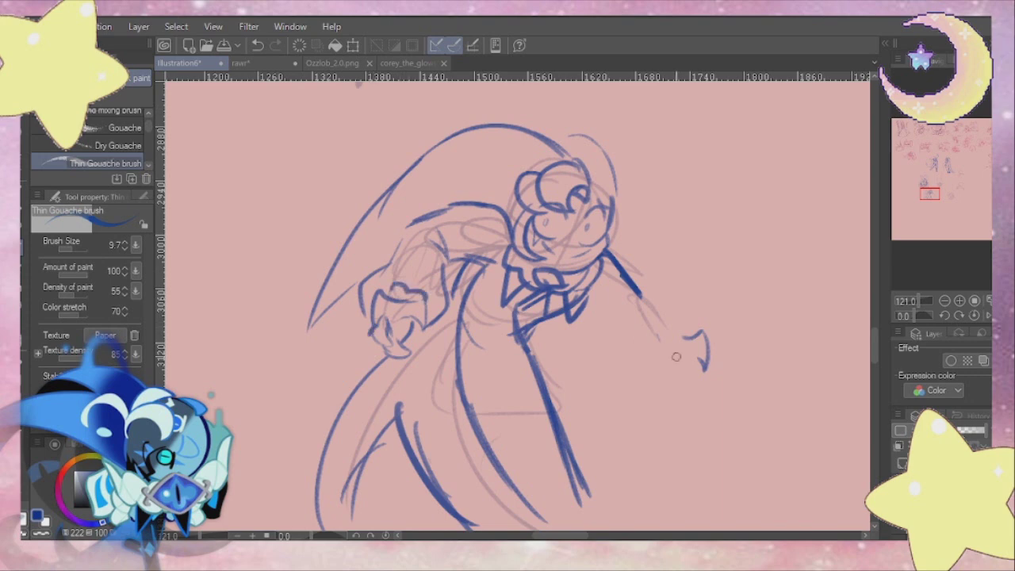
# Step: Draw the leaning figure's outstretched front hand and hand-letter "bitch" beside its head
pyautogui.moveTo(671, 336); pyautogui.dragTo(662, 381)
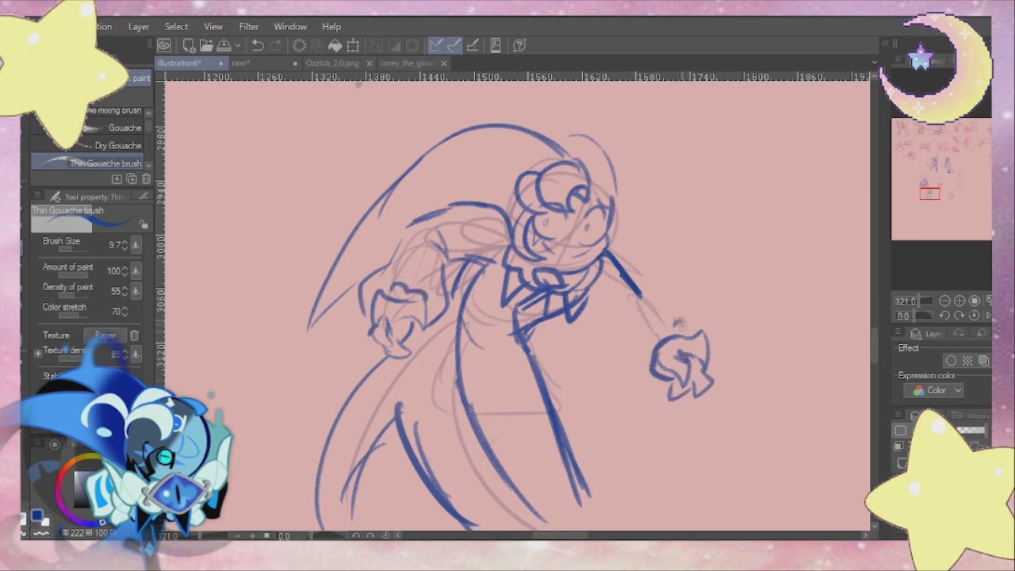
pyautogui.moveTo(639, 176); pyautogui.dragTo(649, 197)
pyautogui.moveTo(658, 186); pyautogui.dragTo(658, 198)
pyautogui.moveTo(669, 175); pyautogui.dragTo(671, 203)
pyautogui.moveTo(663, 184); pyautogui.dragTo(679, 184)
pyautogui.moveTo(687, 187); pyautogui.dragTo(682, 201)
pyautogui.moveTo(698, 168); pyautogui.dragTo(714, 214)
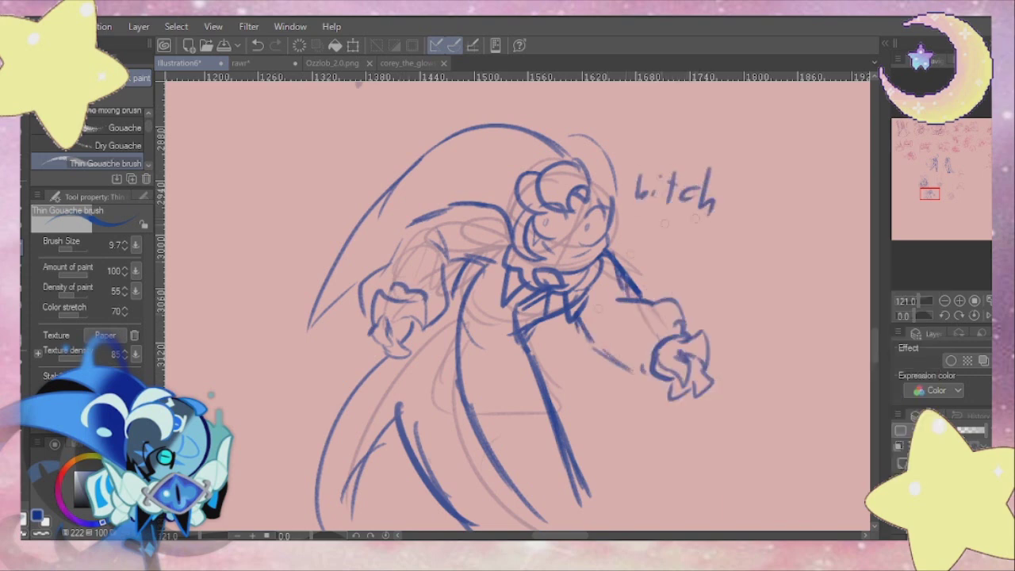
# Step: Add small chest marks to the leaning figure and hand-letter a word below its outstretched hand
pyautogui.moveTo(556, 317); pyautogui.dragTo(418, 347)
pyautogui.moveTo(470, 432); pyautogui.dragTo(532, 467)
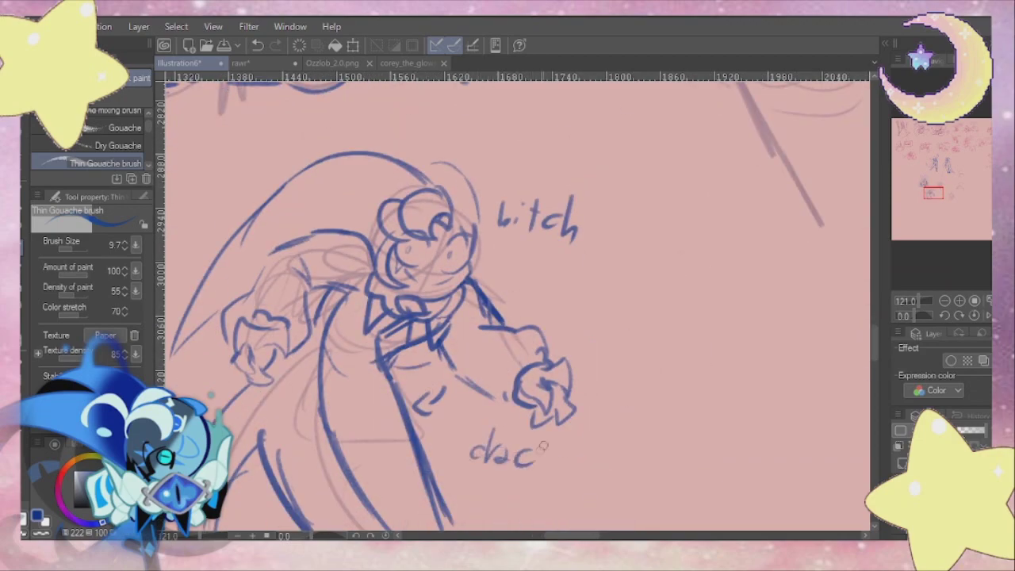
pyautogui.moveTo(512, 449); pyautogui.dragTo(553, 478)
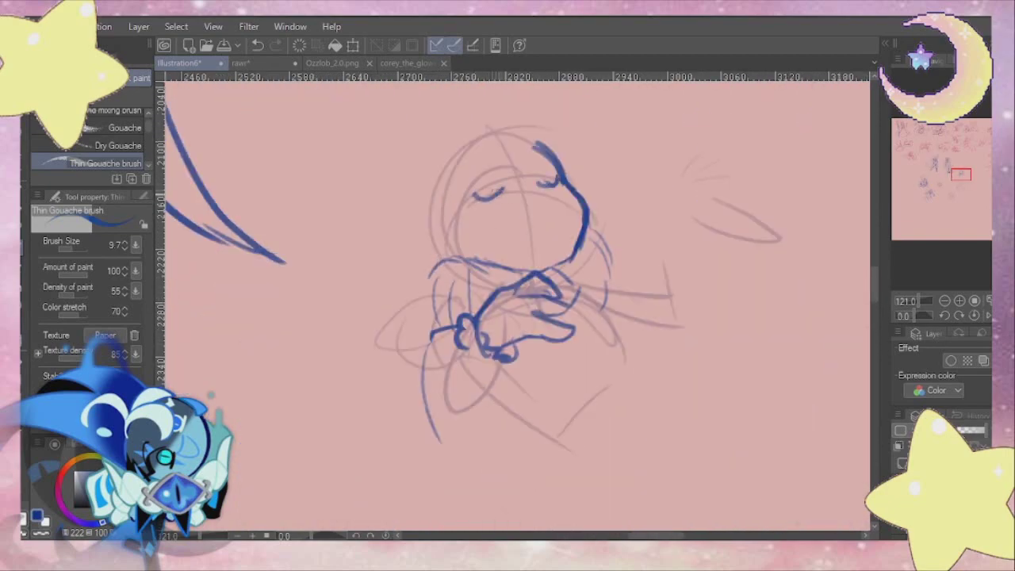
# Step: Draw the laughing figure's eyelashes, open mouth and the hair framing the side of its face
pyautogui.moveTo(485, 177); pyautogui.dragTo(504, 159)
pyautogui.moveTo(495, 175); pyautogui.dragTo(530, 163)
pyautogui.moveTo(503, 210); pyautogui.dragTo(522, 250)
pyautogui.moveTo(505, 210)
pyautogui.mouseDown()
pyautogui.moveTo(547, 213)
pyautogui.moveTo(527, 251)
pyautogui.mouseUp()
pyautogui.moveTo(487, 200); pyautogui.dragTo(494, 253)
pyautogui.moveTo(465, 186); pyautogui.dragTo(428, 322)
# Step: Draw the laughing figure's shoulder and large drooping sleeve, and outline the lower and opposite sides of its torso
pyautogui.moveTo(430, 249); pyautogui.dragTo(446, 260)
pyautogui.moveTo(498, 359); pyautogui.dragTo(481, 432)
pyautogui.moveTo(426, 307)
pyautogui.mouseDown()
pyautogui.moveTo(403, 387)
pyautogui.moveTo(504, 453)
pyautogui.mouseUp()
pyautogui.moveTo(517, 382); pyautogui.dragTo(497, 466)
pyautogui.moveTo(604, 310); pyautogui.dragTo(633, 373)
pyautogui.moveTo(502, 436); pyautogui.dragTo(556, 447)
pyautogui.moveTo(623, 335); pyautogui.dragTo(641, 373)
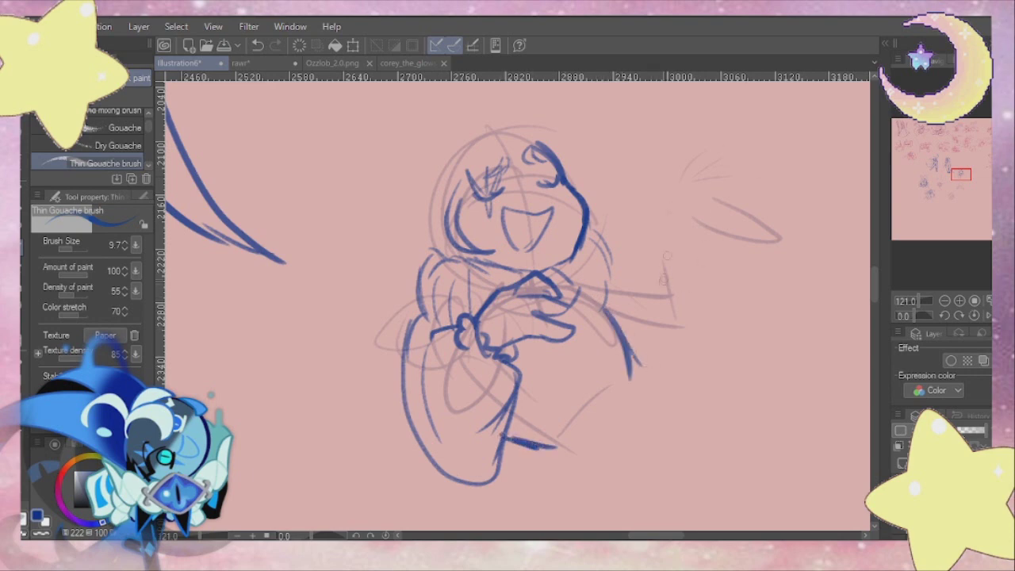
# Step: Draw the laughing figure's flared sleeve and raised open hand with spread fingers
pyautogui.moveTo(673, 200); pyautogui.dragTo(646, 318)
pyautogui.moveTo(639, 367)
pyautogui.mouseDown()
pyautogui.moveTo(702, 365)
pyautogui.moveTo(748, 230)
pyautogui.moveTo(712, 357)
pyautogui.mouseUp()
pyautogui.moveTo(676, 181); pyautogui.dragTo(728, 105)
pyautogui.moveTo(714, 162); pyautogui.dragTo(801, 204)
pyautogui.moveTo(680, 173)
pyautogui.mouseDown()
pyautogui.moveTo(663, 205)
pyautogui.moveTo(691, 207)
pyautogui.mouseUp()
pyautogui.moveTo(743, 208)
pyautogui.mouseDown()
pyautogui.moveTo(717, 243)
pyautogui.moveTo(763, 318)
pyautogui.mouseUp()
pyautogui.moveTo(719, 238); pyautogui.dragTo(680, 281)
# Step: Draw the laughing figure's hair above the head and trailing down its side, and add short torso strokes
pyautogui.moveTo(496, 133)
pyautogui.mouseDown()
pyautogui.moveTo(449, 170)
pyautogui.moveTo(444, 190)
pyautogui.mouseUp()
pyautogui.moveTo(503, 89); pyautogui.dragTo(523, 141)
pyautogui.moveTo(446, 150)
pyautogui.mouseDown()
pyautogui.moveTo(308, 381)
pyautogui.moveTo(347, 473)
pyautogui.mouseUp()
pyautogui.moveTo(608, 293); pyautogui.dragTo(581, 344)
pyautogui.moveTo(544, 343); pyautogui.dragTo(518, 380)
# Step: Draw the wide toothy grin of the figure with long swept-back horns and strengthen the line below its chin
pyautogui.moveTo(959, 173)
pyautogui.mouseDown()
pyautogui.moveTo(940, 165)
pyautogui.moveTo(953, 196)
pyautogui.mouseUp()
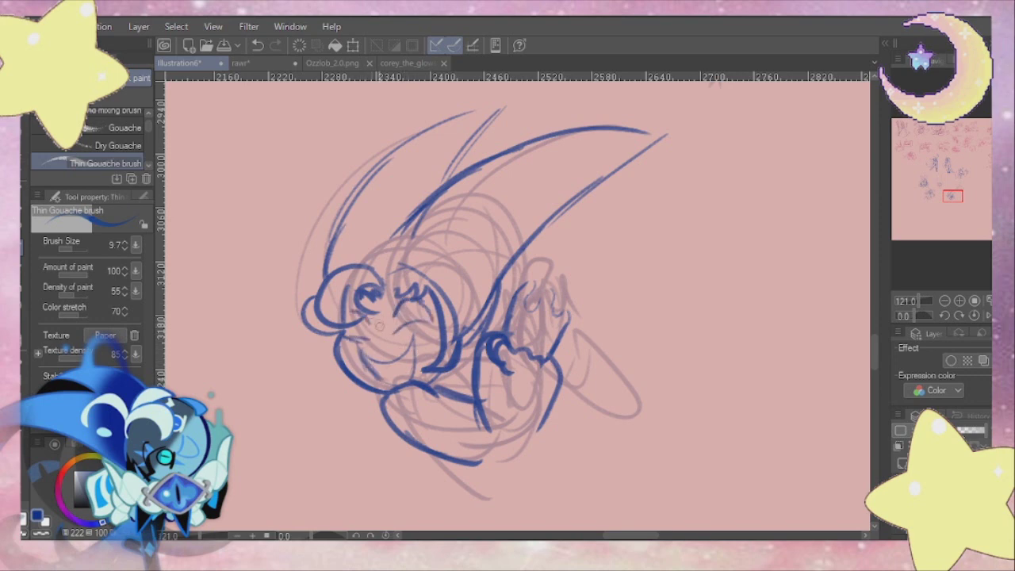
pyautogui.scroll(3, 354, 422)
pyautogui.moveTo(361, 296); pyautogui.dragTo(443, 269)
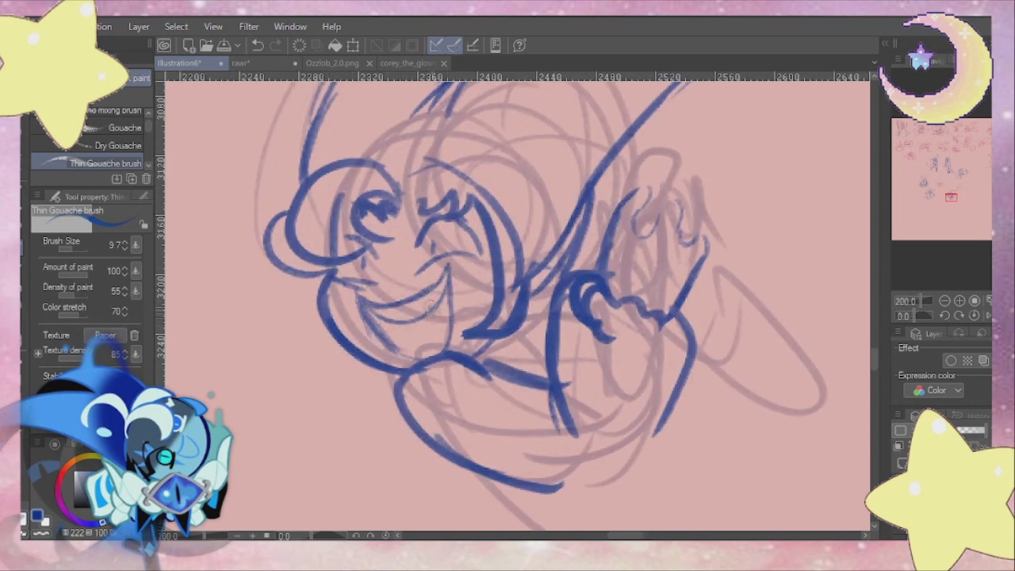
pyautogui.moveTo(430, 303); pyautogui.dragTo(446, 299)
pyautogui.moveTo(441, 310); pyautogui.dragTo(403, 316)
pyautogui.moveTo(458, 355); pyautogui.dragTo(539, 379)
# Step: Draw the grinning figure's clasped fingers beside its face and the rounded sleeve behind the hands
pyautogui.moveTo(664, 184)
pyautogui.mouseDown()
pyautogui.moveTo(704, 250)
pyautogui.moveTo(633, 232)
pyautogui.moveTo(654, 218)
pyautogui.mouseUp()
pyautogui.moveTo(689, 222); pyautogui.dragTo(702, 240)
pyautogui.moveTo(674, 232); pyautogui.dragTo(699, 251)
pyautogui.moveTo(701, 242); pyautogui.dragTo(733, 230)
pyautogui.moveTo(693, 199)
pyautogui.mouseDown()
pyautogui.moveTo(807, 376)
pyautogui.moveTo(688, 331)
pyautogui.mouseUp()
pyautogui.scroll(-2, 500, 355)
pyautogui.scroll(1, 499, 356)
pyautogui.moveTo(653, 235)
pyautogui.mouseDown()
pyautogui.moveTo(656, 349)
pyautogui.moveTo(687, 306)
pyautogui.mouseUp()
pyautogui.moveTo(565, 274); pyautogui.dragTo(525, 287)
# Step: Draw the grinning figure's forearm underside, waist, hips and coat edges running down from the arms
pyautogui.moveTo(468, 442); pyautogui.dragTo(601, 482)
pyautogui.moveTo(644, 344)
pyautogui.mouseDown()
pyautogui.moveTo(708, 429)
pyautogui.moveTo(702, 441)
pyautogui.mouseUp()
pyautogui.moveTo(486, 449)
pyautogui.mouseDown()
pyautogui.moveTo(561, 480)
pyautogui.moveTo(519, 511)
pyautogui.mouseUp()
pyautogui.moveTo(544, 480); pyautogui.dragTo(531, 512)
pyautogui.moveTo(707, 401); pyautogui.dragTo(742, 513)
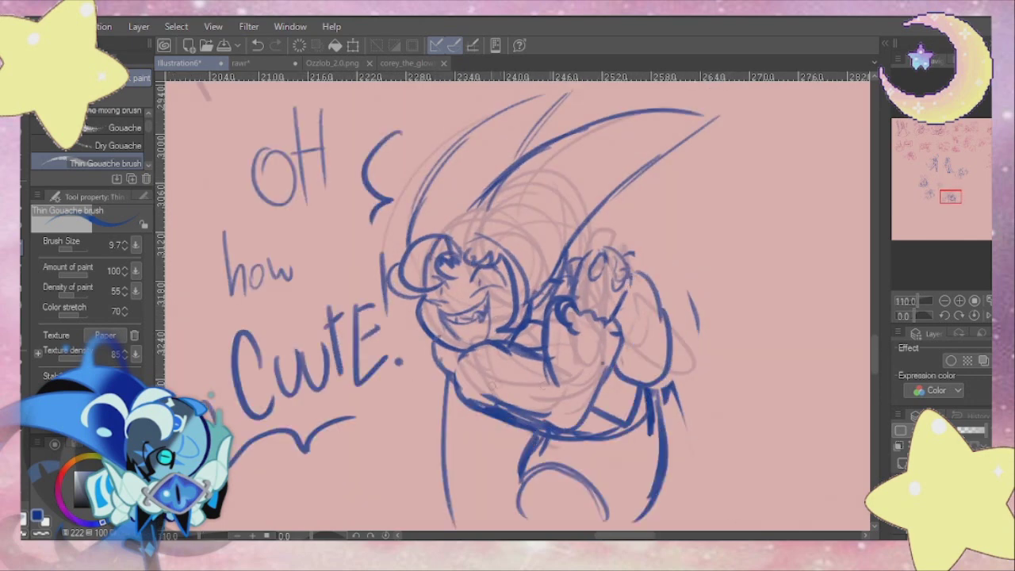
pyautogui.moveTo(675, 432); pyautogui.dragTo(671, 530)
pyautogui.moveTo(523, 456); pyautogui.dragTo(515, 530)
pyautogui.moveTo(570, 471); pyautogui.dragTo(622, 530)
# Step: Erase the stray arc across the grinning figure's hips and the overlapping lines at its waist
pyautogui.press('e')
pyautogui.moveTo(569, 469); pyautogui.dragTo(619, 524)
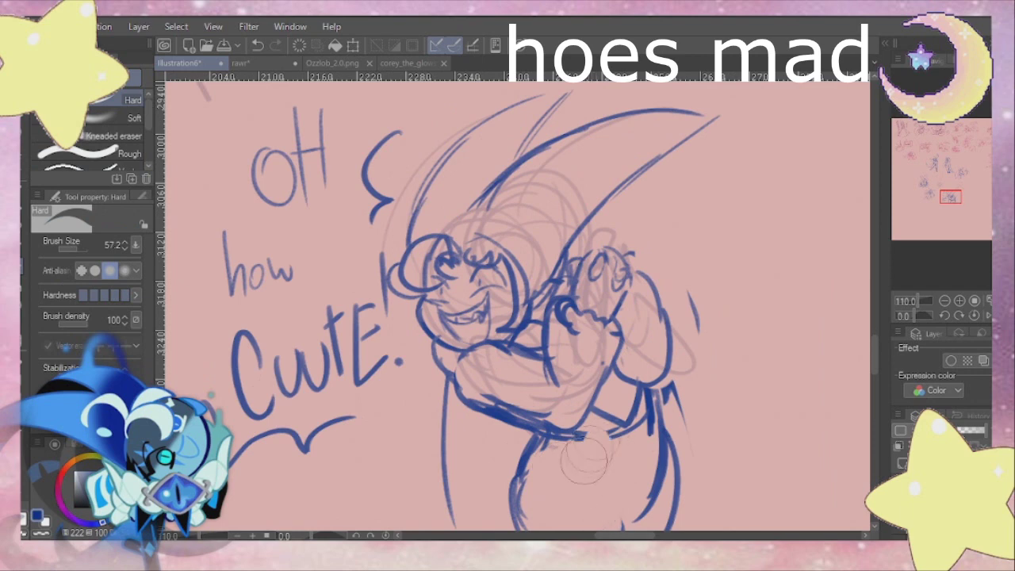
pyautogui.moveTo(599, 438); pyautogui.dragTo(649, 428)
pyautogui.moveTo(669, 385); pyautogui.dragTo(681, 419)
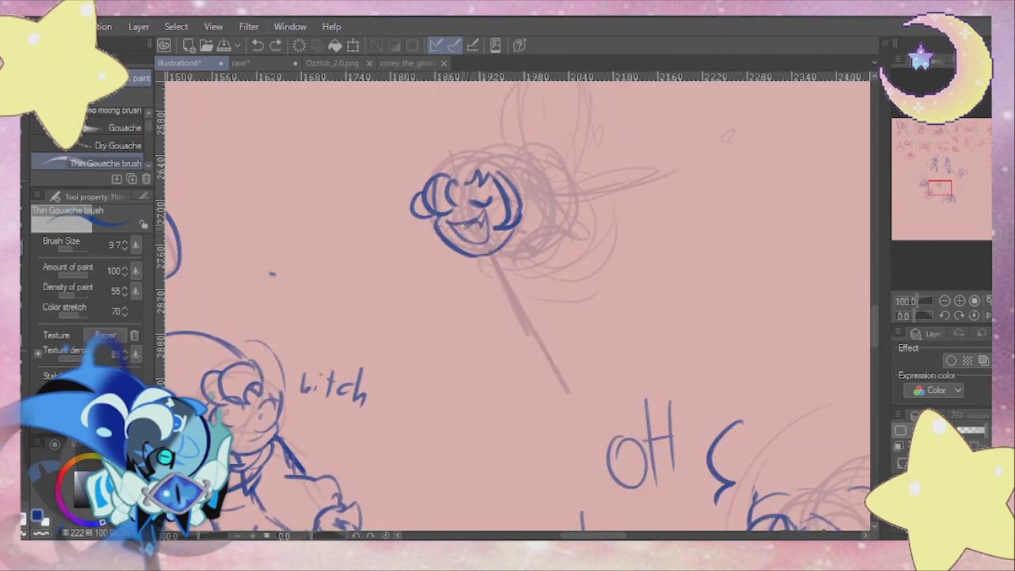
# Step: Draw the laughing upside-down figure's outstretched arm with a wide sleeve, ruffled cuff and open hand, plus the first line of its lower arm
pyautogui.moveTo(476, 258)
pyautogui.mouseDown()
pyautogui.moveTo(526, 180)
pyautogui.moveTo(518, 311)
pyautogui.mouseUp()
pyautogui.moveTo(517, 258); pyautogui.dragTo(555, 231)
pyautogui.moveTo(540, 173); pyautogui.dragTo(601, 172)
pyautogui.moveTo(538, 215); pyautogui.dragTo(594, 212)
pyautogui.moveTo(607, 169); pyautogui.dragTo(668, 130)
pyautogui.moveTo(680, 126); pyautogui.dragTo(696, 154)
pyautogui.moveTo(598, 210)
pyautogui.mouseDown()
pyautogui.moveTo(663, 211)
pyautogui.moveTo(702, 186)
pyautogui.mouseUp()
pyautogui.moveTo(684, 127)
pyautogui.mouseDown()
pyautogui.moveTo(702, 176)
pyautogui.moveTo(697, 167)
pyautogui.mouseUp()
pyautogui.moveTo(695, 155)
pyautogui.mouseDown()
pyautogui.moveTo(706, 187)
pyautogui.moveTo(732, 115)
pyautogui.mouseUp()
pyautogui.moveTo(717, 143); pyautogui.dragTo(734, 163)
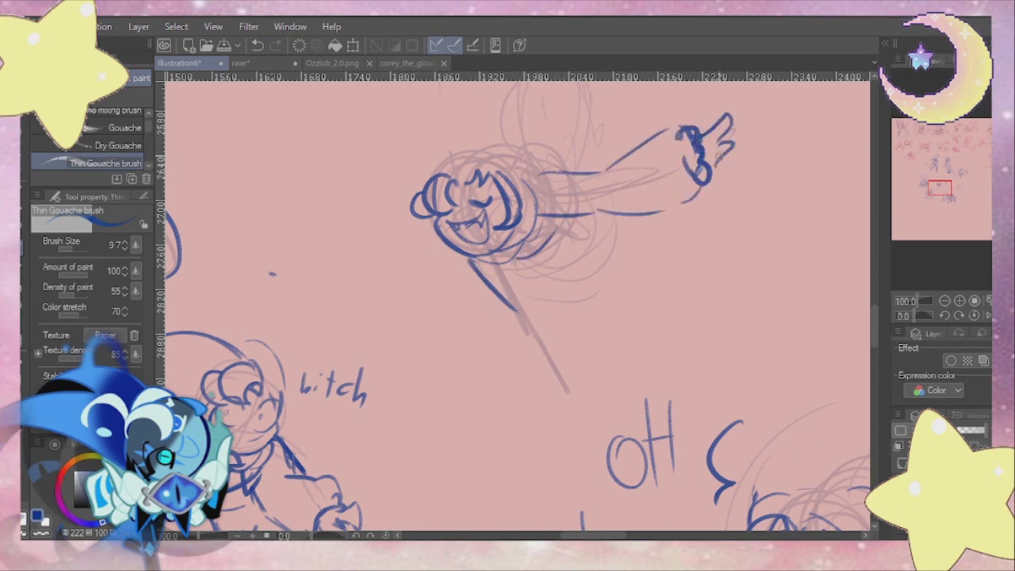
# Step: Draw the upside-down figure's supporting arm below its head, with a full sleeve, gathered cuff and splayed hand
pyautogui.moveTo(875, 322); pyautogui.dragTo(875, 315)
pyautogui.moveTo(538, 321)
pyautogui.mouseDown()
pyautogui.moveTo(549, 356)
pyautogui.moveTo(531, 459)
pyautogui.mouseUp()
pyautogui.moveTo(543, 333)
pyautogui.mouseDown()
pyautogui.moveTo(568, 406)
pyautogui.moveTo(555, 448)
pyautogui.mouseUp()
pyautogui.moveTo(514, 454); pyautogui.dragTo(490, 481)
pyautogui.moveTo(548, 467); pyautogui.dragTo(534, 493)
pyautogui.moveTo(494, 346); pyautogui.dragTo(513, 387)
pyautogui.moveTo(535, 319); pyautogui.dragTo(567, 413)
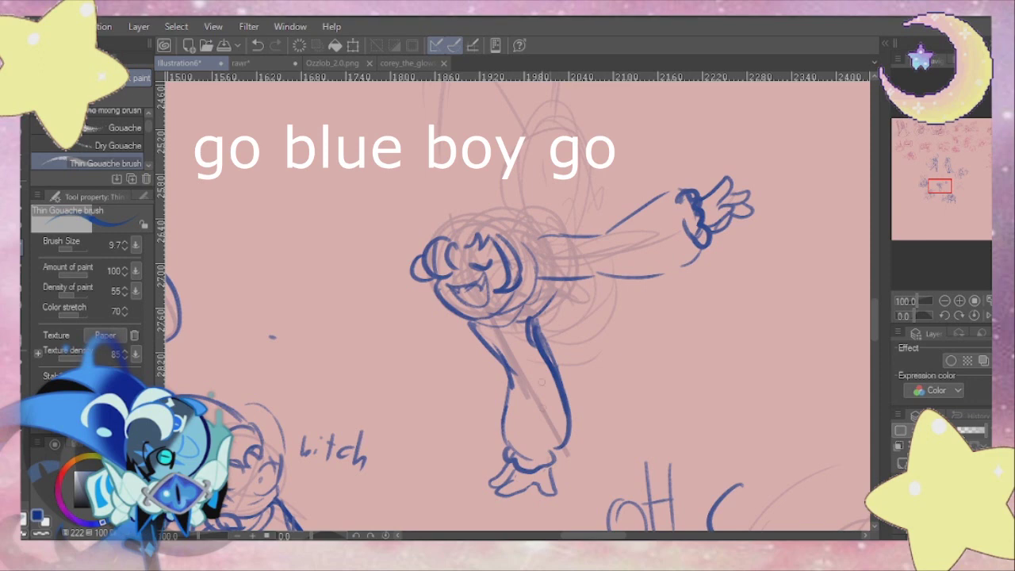
# Step: Draw the head's upper outline, the long crescent-shaped sweep of hair beside it and the arc above it
pyautogui.moveTo(432, 237); pyautogui.dragTo(464, 221)
pyautogui.moveTo(482, 214)
pyautogui.mouseDown()
pyautogui.moveTo(625, 202)
pyautogui.moveTo(549, 176)
pyautogui.mouseUp()
pyautogui.moveTo(449, 198)
pyautogui.mouseDown()
pyautogui.moveTo(406, 232)
pyautogui.moveTo(377, 358)
pyautogui.mouseUp()
pyautogui.moveTo(376, 333); pyautogui.dragTo(481, 465)
pyautogui.moveTo(446, 316); pyautogui.dragTo(464, 448)
pyautogui.moveTo(480, 192); pyautogui.dragTo(587, 182)
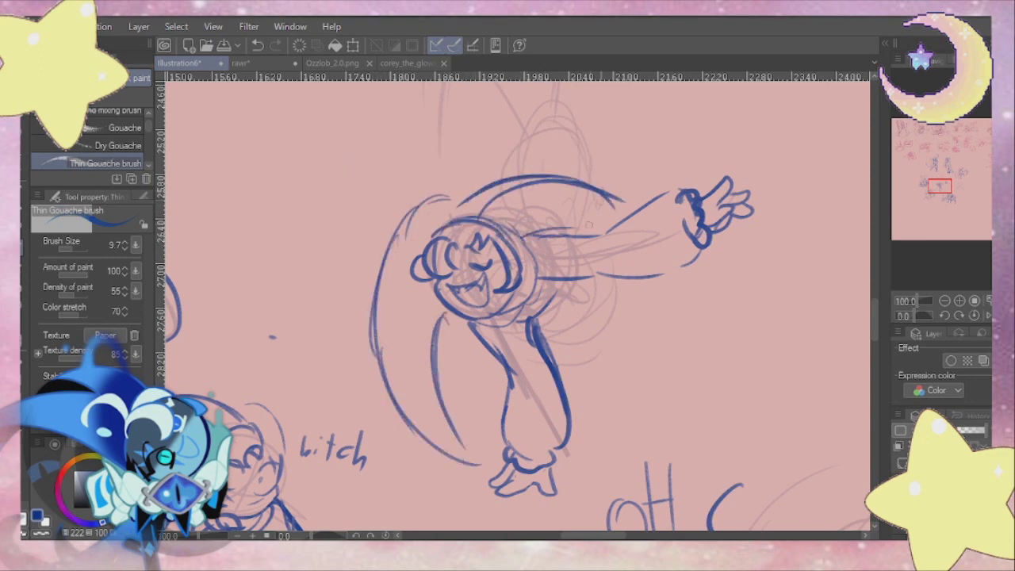
# Step: Strengthen the lines under the upside-down figure's head and mark the edges of its hips above the body arc
pyautogui.moveTo(542, 320); pyautogui.dragTo(516, 329)
pyautogui.moveTo(570, 283); pyautogui.dragTo(498, 329)
pyautogui.scroll(3, 571, 270)
pyautogui.moveTo(493, 295); pyautogui.dragTo(492, 348)
pyautogui.moveTo(588, 270); pyautogui.dragTo(595, 319)
pyautogui.moveTo(599, 290); pyautogui.dragTo(596, 347)
pyautogui.moveTo(528, 272)
pyautogui.mouseDown()
pyautogui.moveTo(509, 99)
pyautogui.moveTo(641, 296)
pyautogui.mouseUp()
# Step: Draw the upside-down figure's bent leg with its raised knee, thigh, shin and downward-hanging foot
pyautogui.moveTo(576, 210); pyautogui.dragTo(554, 209)
pyautogui.moveTo(544, 215); pyautogui.dragTo(511, 321)
pyautogui.moveTo(524, 270); pyautogui.dragTo(515, 365)
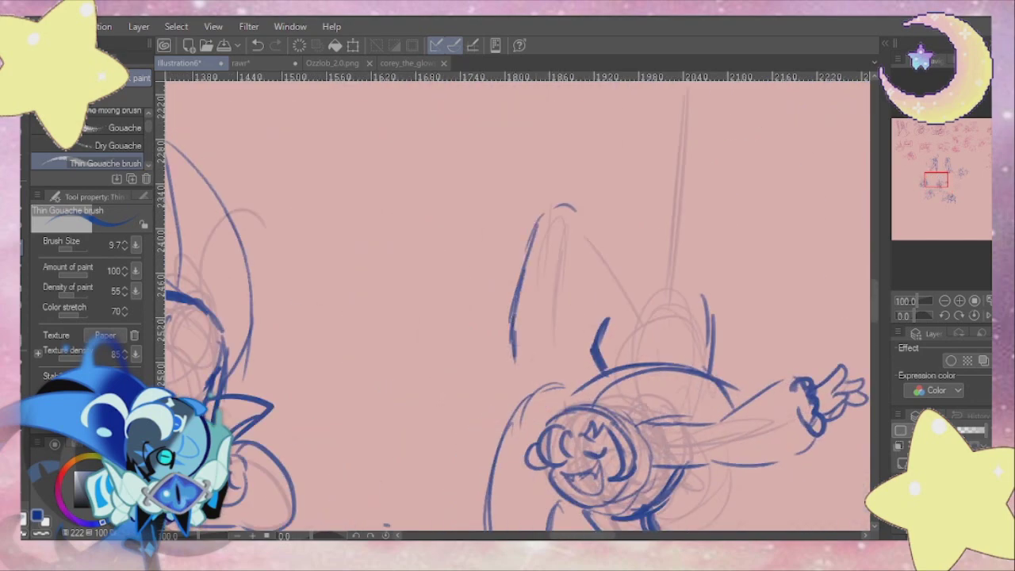
pyautogui.moveTo(551, 332); pyautogui.dragTo(535, 389)
pyautogui.moveTo(516, 344)
pyautogui.mouseDown()
pyautogui.moveTo(508, 374)
pyautogui.moveTo(553, 304)
pyautogui.mouseUp()
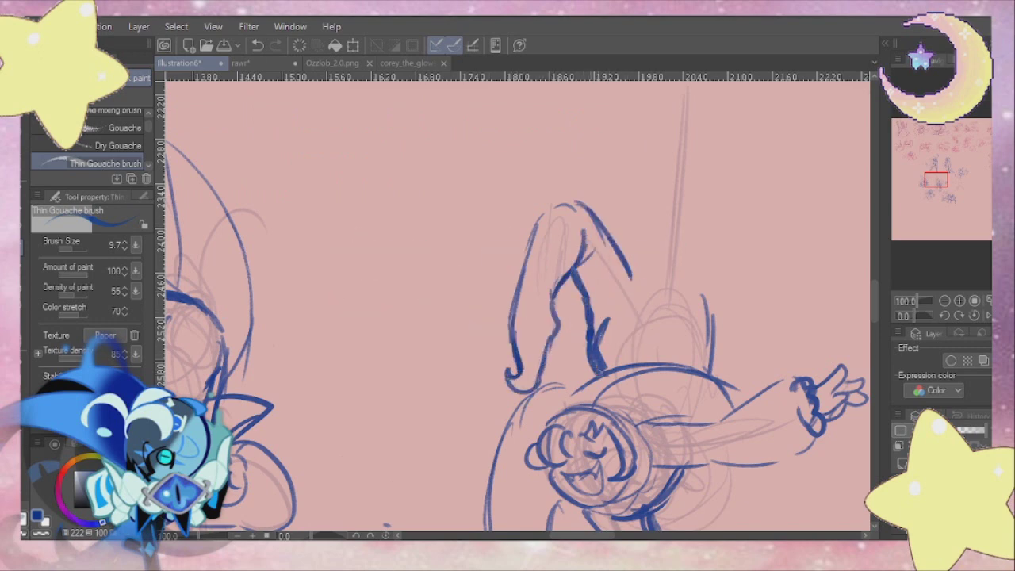
# Step: Draw the upside-down figure's other leg stretching straight up from the hips to a pointed foot
pyautogui.scroll(3, 516, 306)
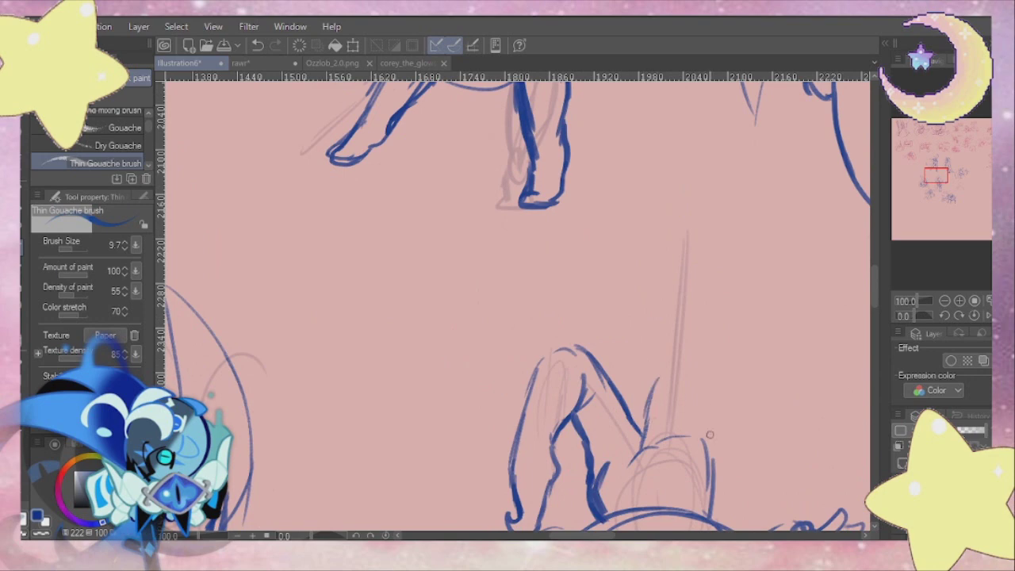
pyautogui.moveTo(671, 222); pyautogui.dragTo(652, 300)
pyautogui.moveTo(660, 329); pyautogui.dragTo(672, 201)
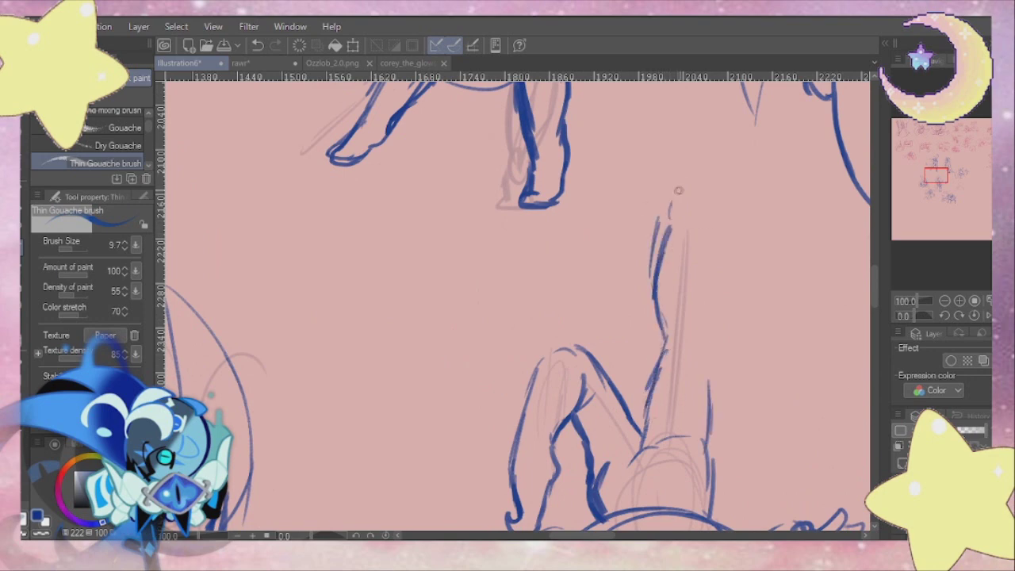
pyautogui.moveTo(693, 145); pyautogui.dragTo(676, 190)
pyautogui.moveTo(675, 191)
pyautogui.mouseDown()
pyautogui.moveTo(695, 193)
pyautogui.moveTo(670, 227)
pyautogui.mouseUp()
pyautogui.moveTo(706, 227); pyautogui.dragTo(709, 390)
pyautogui.moveTo(670, 225)
pyautogui.mouseDown()
pyautogui.moveTo(655, 296)
pyautogui.moveTo(663, 357)
pyautogui.mouseUp()
# Step: Select part of the upside-down figure's drawing, nudge it slightly and clear the selection
pyautogui.moveTo(937, 175); pyautogui.dragTo(942, 177)
pyautogui.press('i')
pyautogui.press('m')
pyautogui.moveTo(508, 170)
pyautogui.mouseDown()
pyautogui.moveTo(588, 86)
pyautogui.moveTo(567, 73)
pyautogui.mouseUp()
pyautogui.press('o')
pyautogui.moveTo(421, 356); pyautogui.dragTo(425, 379)
pyautogui.hotkey('ctrl', 'd')
pyautogui.moveTo(941, 179); pyautogui.dragTo(940, 183)
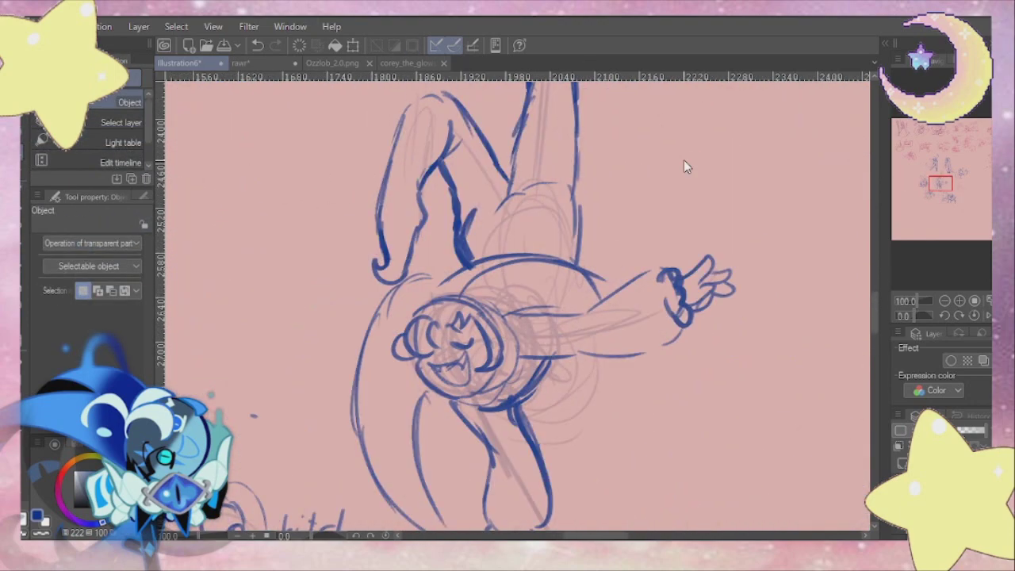
# Step: Draw the large pointed tail shape sweeping out past the upside-down figure's legs, undoing and redrawing the strokes at its tip
pyautogui.press('b')
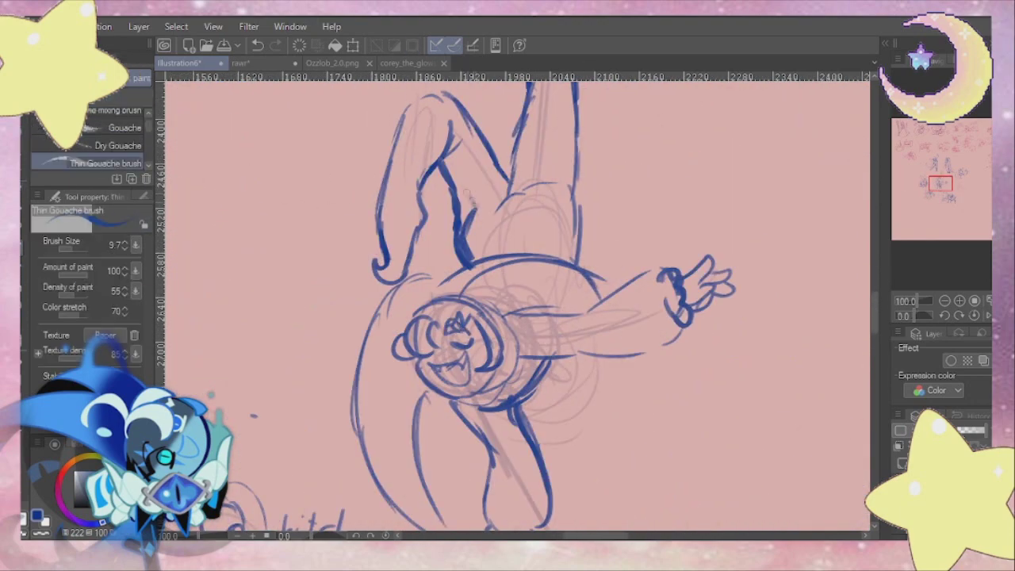
pyautogui.moveTo(470, 238); pyautogui.dragTo(741, 109)
pyautogui.moveTo(710, 123); pyautogui.dragTo(798, 168)
pyautogui.moveTo(690, 176); pyautogui.dragTo(798, 170)
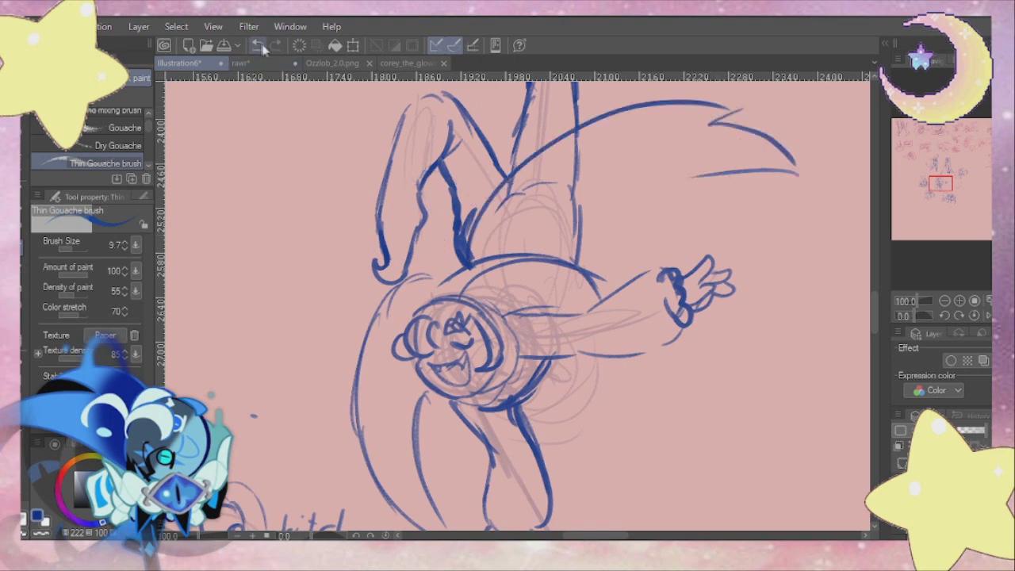
pyautogui.click(258, 45)
pyautogui.click(259, 45)
pyautogui.moveTo(743, 110); pyautogui.dragTo(643, 175)
pyautogui.moveTo(750, 150); pyautogui.dragTo(806, 184)
pyautogui.moveTo(811, 194)
pyautogui.mouseDown()
pyautogui.moveTo(607, 228)
pyautogui.moveTo(571, 262)
pyautogui.mouseUp()
pyautogui.moveTo(536, 361)
pyautogui.mouseDown()
pyautogui.moveTo(522, 409)
pyautogui.moveTo(531, 427)
pyautogui.mouseUp()
pyautogui.scroll(-1, 518, 305)
# Step: Draw the head outline, curled fringe and side hair over the rough bust sketch near the lettered caption
pyautogui.moveTo(674, 349); pyautogui.dragTo(356, 255)
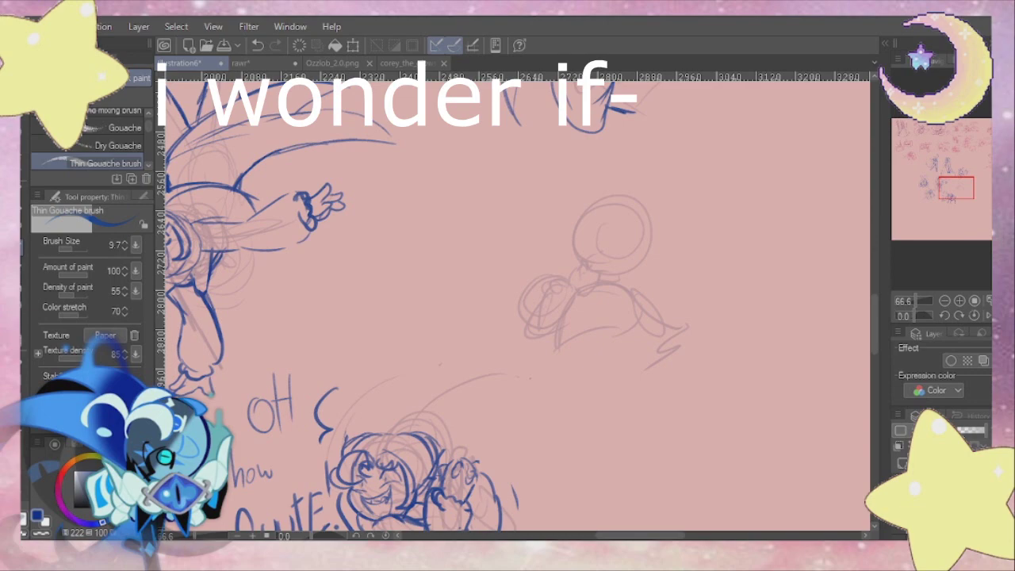
pyautogui.moveTo(531, 378); pyautogui.dragTo(443, 380)
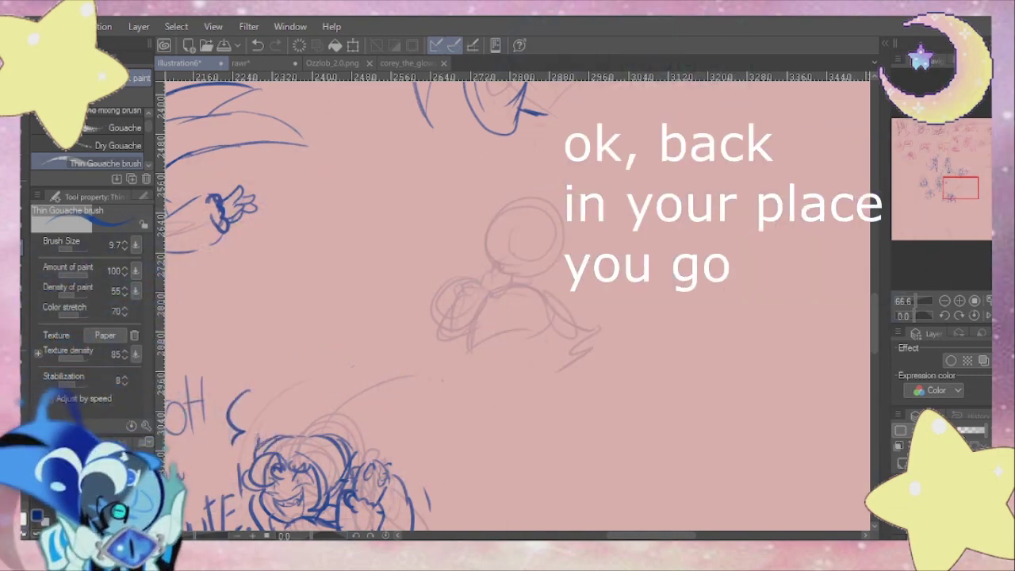
pyautogui.scroll(2, 489, 262)
pyautogui.moveTo(518, 162); pyautogui.dragTo(486, 204)
pyautogui.moveTo(476, 264)
pyautogui.mouseDown()
pyautogui.moveTo(519, 300)
pyautogui.moveTo(593, 265)
pyautogui.mouseUp()
pyautogui.moveTo(539, 168); pyautogui.dragTo(524, 195)
pyautogui.moveTo(530, 155)
pyautogui.mouseDown()
pyautogui.moveTo(518, 204)
pyautogui.moveTo(498, 206)
pyautogui.mouseUp()
pyautogui.moveTo(525, 176)
pyautogui.mouseDown()
pyautogui.moveTo(543, 178)
pyautogui.moveTo(589, 223)
pyautogui.moveTo(597, 197)
pyautogui.moveTo(552, 269)
pyautogui.mouseUp()
pyautogui.hotkey('ctrl', 'z')
pyautogui.moveTo(551, 270)
pyautogui.mouseDown()
pyautogui.moveTo(609, 216)
pyautogui.moveTo(525, 154)
pyautogui.mouseUp()
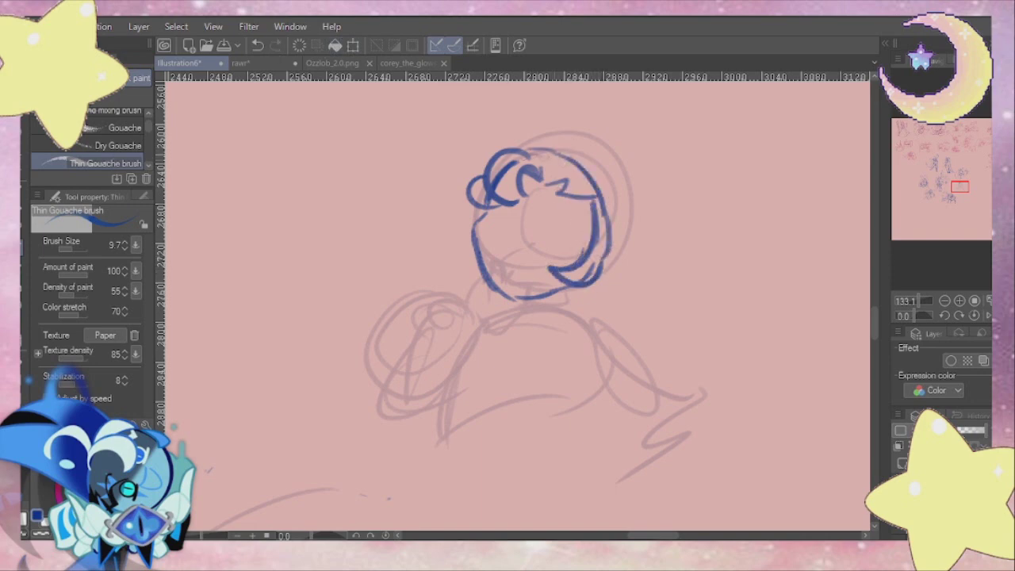
# Step: Draw the thinking figure's hand held at its chin with curled fingers
pyautogui.moveTo(518, 279); pyautogui.dragTo(523, 316)
pyautogui.moveTo(490, 288)
pyautogui.mouseDown()
pyautogui.moveTo(453, 302)
pyautogui.moveTo(513, 296)
pyautogui.mouseUp()
pyautogui.moveTo(508, 311)
pyautogui.mouseDown()
pyautogui.moveTo(514, 351)
pyautogui.moveTo(503, 354)
pyautogui.mouseUp()
pyautogui.moveTo(474, 332); pyautogui.dragTo(487, 362)
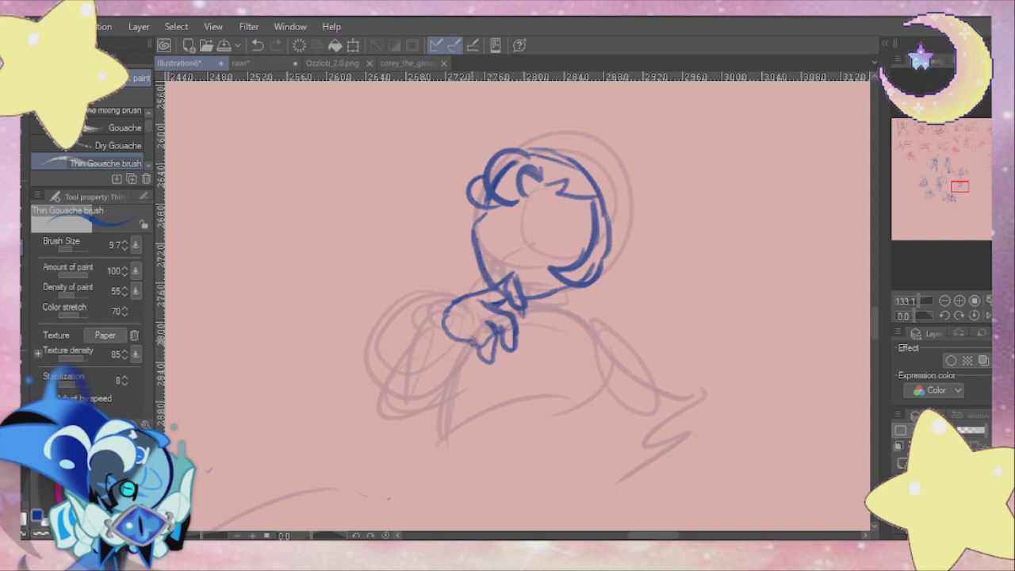
# Step: Draw the thinking figure's ruffled cuff, puffed sleeve, collar, bent second arm and long hair swooping from the top of its head
pyautogui.moveTo(601, 272); pyautogui.dragTo(613, 294)
pyautogui.moveTo(605, 307); pyautogui.dragTo(588, 345)
pyautogui.moveTo(556, 327); pyautogui.dragTo(547, 361)
pyautogui.moveTo(533, 309); pyautogui.dragTo(546, 349)
pyautogui.moveTo(431, 308); pyautogui.dragTo(449, 349)
pyautogui.moveTo(420, 290)
pyautogui.mouseDown()
pyautogui.moveTo(367, 373)
pyautogui.moveTo(466, 365)
pyautogui.mouseUp()
pyautogui.moveTo(603, 287); pyautogui.dragTo(620, 321)
pyautogui.moveTo(546, 366); pyautogui.dragTo(572, 353)
pyautogui.moveTo(560, 294); pyautogui.dragTo(562, 324)
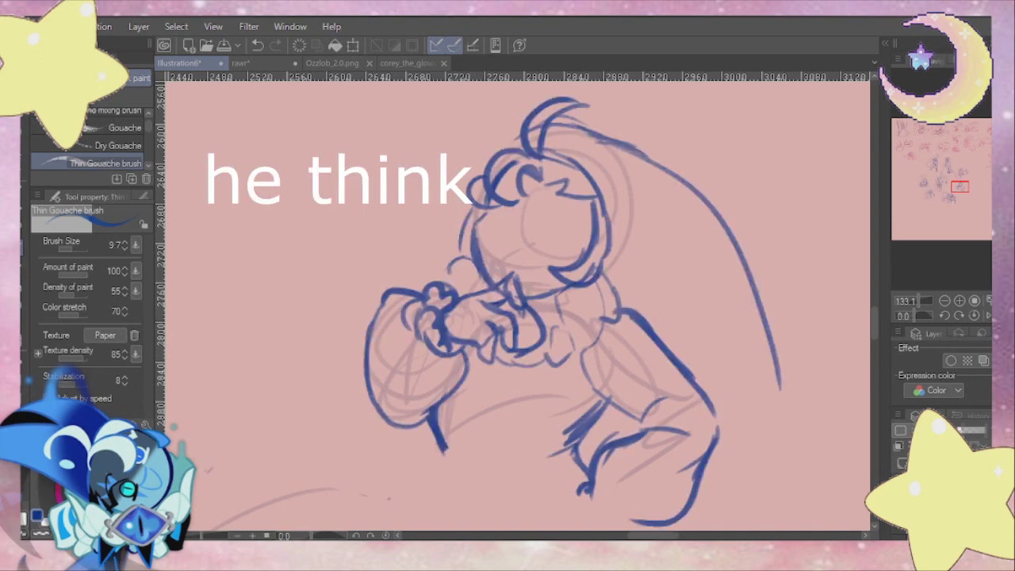
# Step: Sketch facial guidelines on the thinking figure and draw its half-closed eyelid lines
pyautogui.moveTo(539, 182); pyautogui.dragTo(515, 275)
pyautogui.moveTo(491, 216); pyautogui.dragTo(512, 241)
pyautogui.moveTo(541, 252); pyautogui.dragTo(573, 249)
pyautogui.scroll(2, 576, 229)
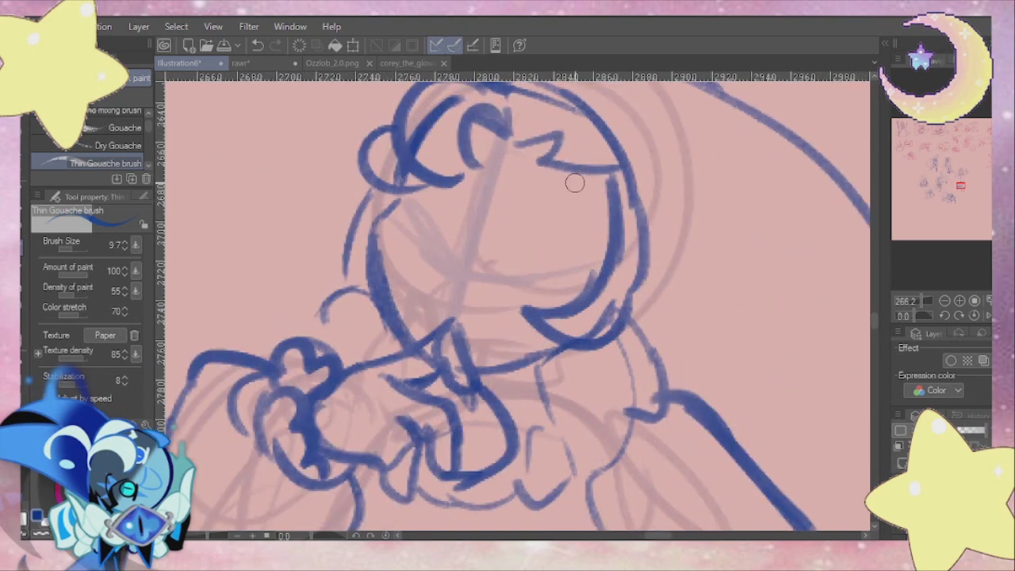
pyautogui.moveTo(493, 232); pyautogui.dragTo(577, 250)
pyautogui.moveTo(502, 259); pyautogui.dragTo(547, 265)
pyautogui.moveTo(454, 220)
pyautogui.mouseDown()
pyautogui.moveTo(443, 197)
pyautogui.moveTo(421, 192)
pyautogui.mouseUp()
pyautogui.moveTo(403, 217)
pyautogui.mouseDown()
pyautogui.moveTo(453, 259)
pyautogui.moveTo(547, 266)
pyautogui.mouseUp()
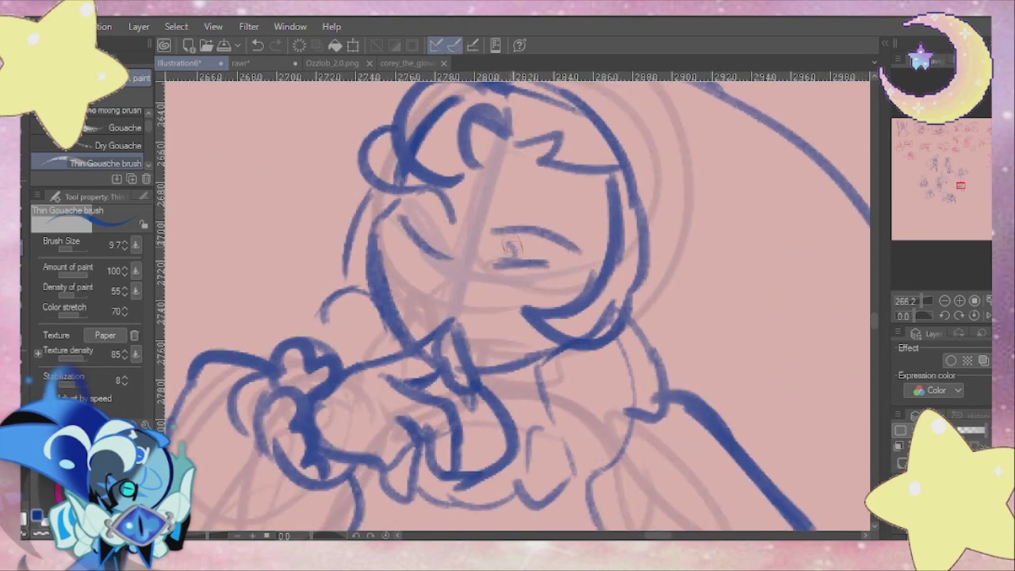
# Step: Add the thinking figure's eyebrows, eye details and small mouth
pyautogui.moveTo(516, 197); pyautogui.dragTo(554, 192)
pyautogui.moveTo(509, 208); pyautogui.dragTo(555, 203)
pyautogui.moveTo(429, 139); pyautogui.dragTo(459, 170)
pyautogui.moveTo(459, 311); pyautogui.dragTo(517, 301)
pyautogui.moveTo(434, 224); pyautogui.dragTo(436, 239)
pyautogui.scroll(-5, 600, 278)
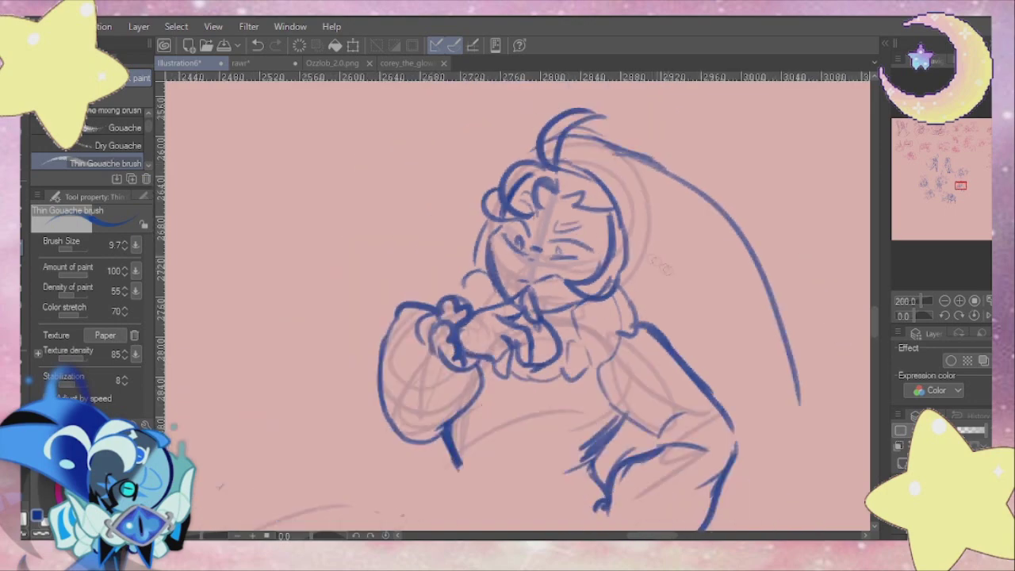
# Step: Rough in a new figure's head in an empty canvas area, with a circle, face guidelines and fringe curls
pyautogui.scroll(2, 647, 335)
pyautogui.moveTo(953, 185)
pyautogui.mouseDown()
pyautogui.moveTo(936, 169)
pyautogui.moveTo(925, 177)
pyautogui.moveTo(954, 156)
pyautogui.moveTo(941, 169)
pyautogui.moveTo(944, 151)
pyautogui.moveTo(953, 199)
pyautogui.mouseUp()
pyautogui.moveTo(417, 327); pyautogui.dragTo(410, 432)
pyautogui.moveTo(955, 192)
pyautogui.mouseDown()
pyautogui.moveTo(966, 164)
pyautogui.moveTo(926, 181)
pyautogui.moveTo(970, 200)
pyautogui.mouseUp()
pyautogui.scroll(3, 550, 376)
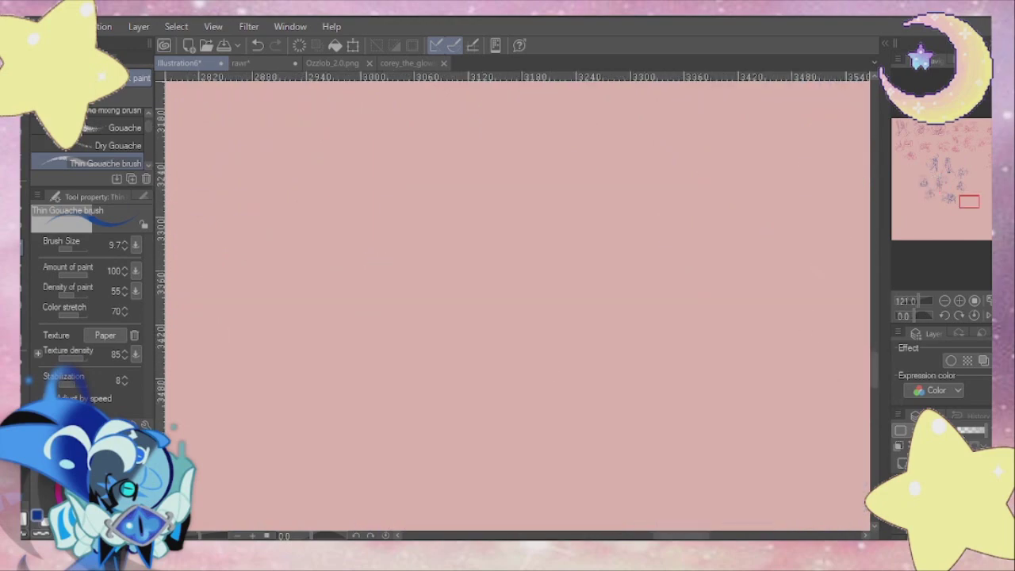
pyautogui.moveTo(409, 154); pyautogui.dragTo(415, 151)
pyautogui.moveTo(414, 154); pyautogui.dragTo(392, 270)
pyautogui.moveTo(355, 243)
pyautogui.mouseDown()
pyautogui.moveTo(449, 231)
pyautogui.moveTo(425, 234)
pyautogui.mouseUp()
pyautogui.moveTo(403, 176); pyautogui.dragTo(411, 197)
pyautogui.moveTo(386, 157); pyautogui.dragTo(383, 199)
pyautogui.moveTo(353, 177); pyautogui.dragTo(358, 206)
# Step: Rough in the new figure's shoulders, folded arms, chest fluff, rounded back and haunch curves
pyautogui.moveTo(392, 271); pyautogui.dragTo(448, 341)
pyautogui.moveTo(342, 331); pyautogui.dragTo(381, 412)
pyautogui.moveTo(456, 337); pyautogui.dragTo(468, 365)
pyautogui.moveTo(337, 333); pyautogui.dragTo(385, 433)
pyautogui.moveTo(397, 397); pyautogui.dragTo(409, 448)
pyautogui.moveTo(445, 389)
pyautogui.mouseDown()
pyautogui.moveTo(508, 404)
pyautogui.moveTo(519, 436)
pyautogui.mouseUp()
pyautogui.moveTo(466, 357)
pyautogui.mouseDown()
pyautogui.moveTo(588, 340)
pyautogui.moveTo(678, 493)
pyautogui.mouseUp()
pyautogui.moveTo(573, 372); pyautogui.dragTo(639, 530)
# Step: Sketch the new figure's long wavy hair flowing down both sides and the curved tuft on top of its head
pyautogui.moveTo(282, 265); pyautogui.dragTo(273, 396)
pyautogui.moveTo(274, 401); pyautogui.dragTo(349, 469)
pyautogui.moveTo(480, 200); pyautogui.dragTo(492, 235)
pyautogui.moveTo(485, 254); pyautogui.dragTo(508, 342)
pyautogui.moveTo(333, 274); pyautogui.dragTo(298, 341)
pyautogui.moveTo(298, 350); pyautogui.dragTo(337, 433)
pyautogui.moveTo(338, 290); pyautogui.dragTo(321, 337)
pyautogui.moveTo(400, 153); pyautogui.dragTo(436, 113)
pyautogui.moveTo(411, 147); pyautogui.dragTo(440, 117)
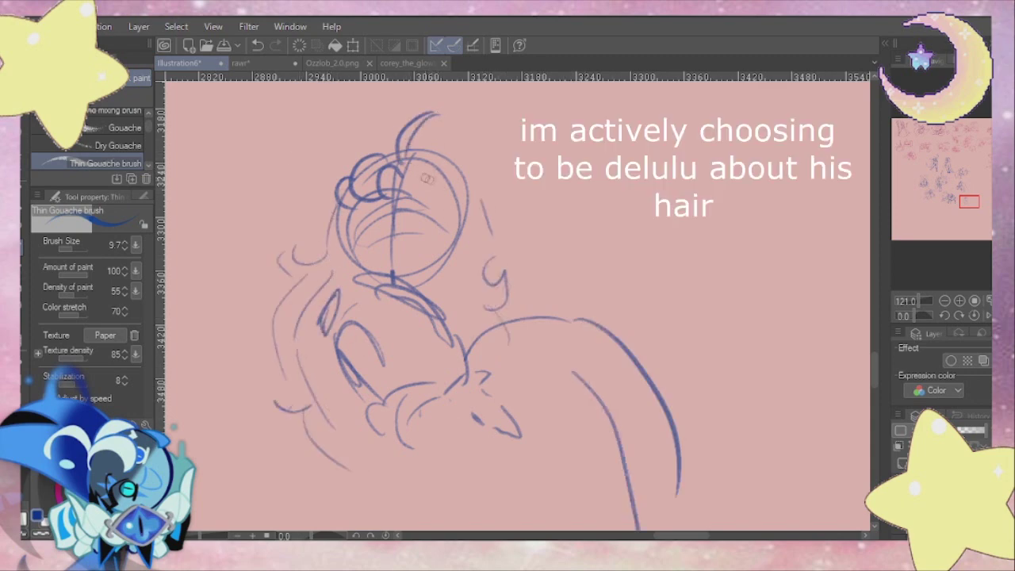
# Step: Strengthen the hair framing the figure's face and extend the wavy locks down its back and over the far shoulder
pyautogui.moveTo(453, 184); pyautogui.dragTo(441, 240)
pyautogui.moveTo(409, 252); pyautogui.dragTo(461, 208)
pyautogui.moveTo(342, 208); pyautogui.dragTo(337, 255)
pyautogui.moveTo(349, 211); pyautogui.dragTo(349, 251)
pyautogui.moveTo(425, 150); pyautogui.dragTo(477, 210)
pyautogui.moveTo(414, 155); pyautogui.dragTo(473, 198)
pyautogui.moveTo(349, 184); pyautogui.dragTo(320, 241)
pyautogui.moveTo(333, 191); pyautogui.dragTo(242, 325)
pyautogui.moveTo(252, 333)
pyautogui.mouseDown()
pyautogui.moveTo(262, 424)
pyautogui.moveTo(357, 480)
pyautogui.mouseUp()
pyautogui.moveTo(481, 205); pyautogui.dragTo(499, 309)
# Step: Define the long-haired figure's face outline and draw its two oval eyes
pyautogui.moveTo(353, 202); pyautogui.dragTo(338, 242)
pyautogui.moveTo(341, 226)
pyautogui.mouseDown()
pyautogui.moveTo(381, 280)
pyautogui.moveTo(437, 282)
pyautogui.mouseUp()
pyautogui.moveTo(363, 210); pyautogui.dragTo(382, 226)
pyautogui.moveTo(403, 222)
pyautogui.mouseDown()
pyautogui.moveTo(424, 209)
pyautogui.moveTo(420, 227)
pyautogui.mouseUp()
pyautogui.moveTo(366, 205); pyautogui.dragTo(372, 225)
# Step: Draw the long-haired figure's neck band, sloping shoulders and the bold outlines of its upper arms
pyautogui.moveTo(370, 277); pyautogui.dragTo(405, 303)
pyautogui.moveTo(376, 298); pyautogui.dragTo(331, 341)
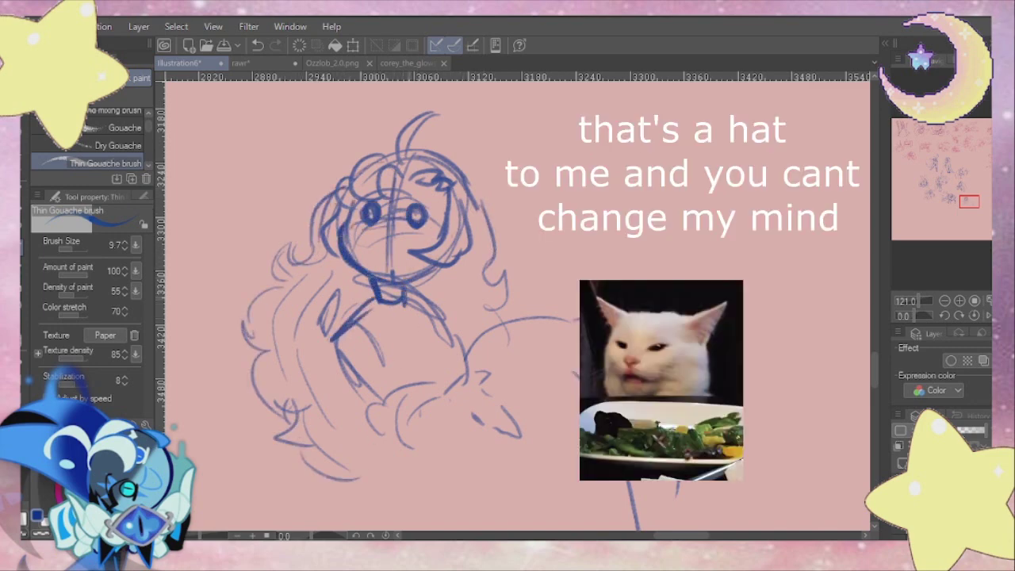
pyautogui.moveTo(409, 291); pyautogui.dragTo(452, 326)
pyautogui.moveTo(330, 342); pyautogui.dragTo(366, 423)
pyautogui.moveTo(414, 299); pyautogui.dragTo(455, 341)
pyautogui.moveTo(436, 307)
pyautogui.mouseDown()
pyautogui.moveTo(464, 382)
pyautogui.moveTo(478, 345)
pyautogui.mouseUp()
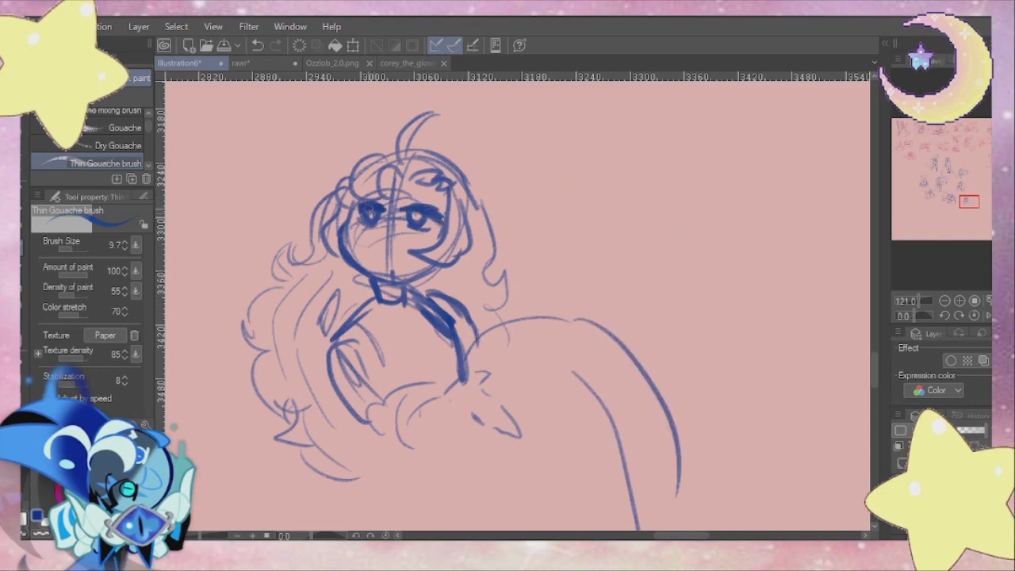
# Step: Hand-letter the caption "what" beside the long-haired figure's head
pyautogui.moveTo(954, 192); pyautogui.dragTo(967, 202)
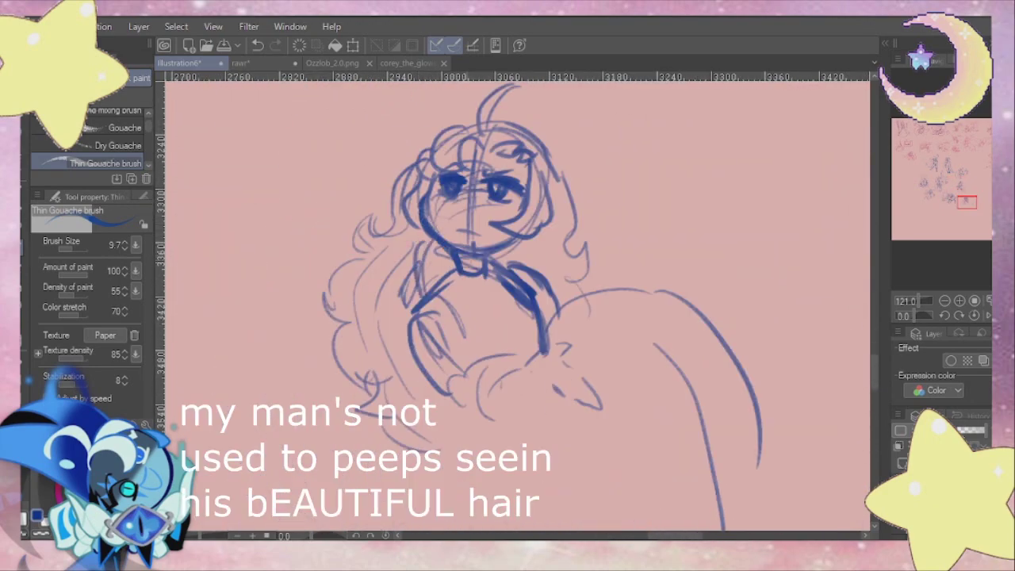
pyautogui.moveTo(588, 148); pyautogui.dragTo(622, 168)
pyautogui.moveTo(629, 156); pyautogui.dragTo(676, 161)
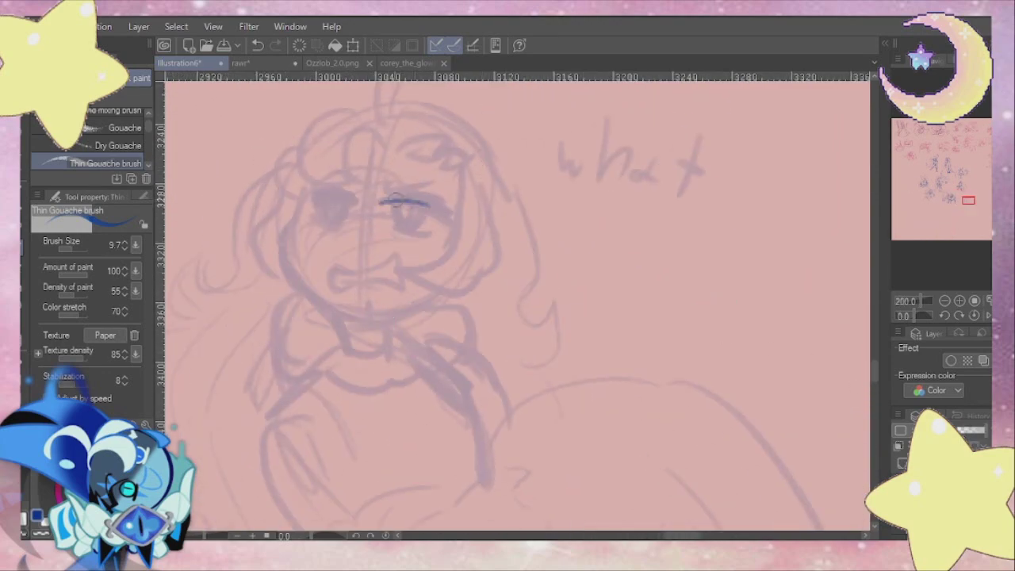
# Step: Line the long-haired figure's half-lidded eyes, slanted eyebrow and frowning mouth in blue
pyautogui.moveTo(395, 199); pyautogui.dragTo(458, 224)
pyautogui.moveTo(391, 228); pyautogui.dragTo(436, 238)
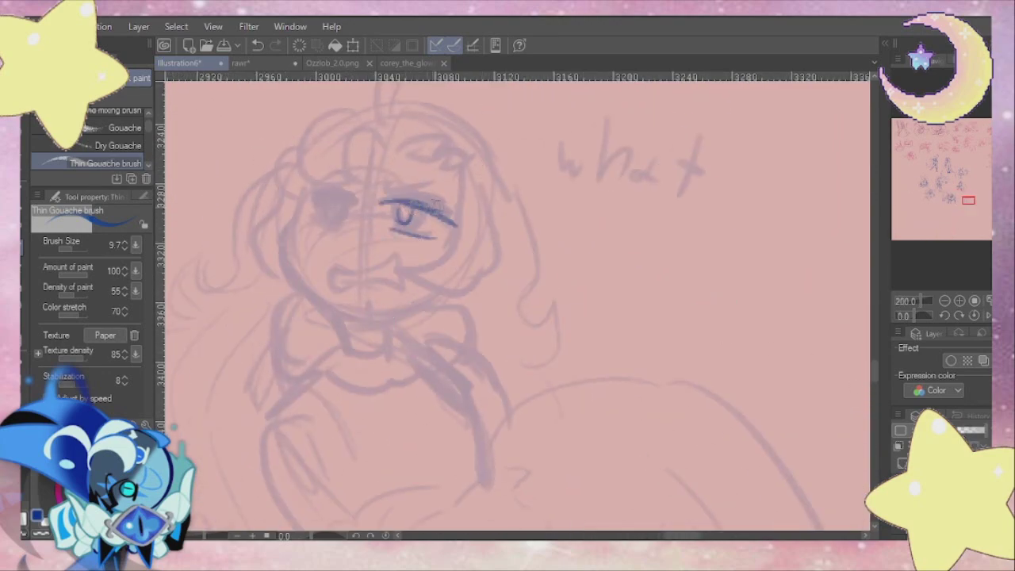
pyautogui.moveTo(386, 182); pyautogui.dragTo(443, 176)
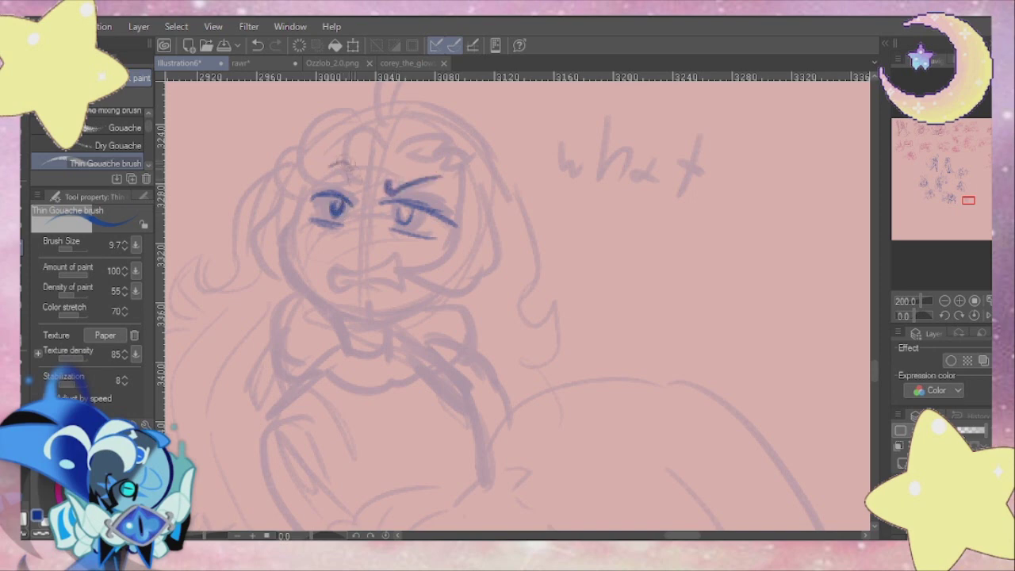
pyautogui.moveTo(368, 273); pyautogui.dragTo(346, 276)
# Step: Ink the long-haired figure's rounded face outline and the curled fringe and side locks framing its forehead
pyautogui.moveTo(314, 196)
pyautogui.mouseDown()
pyautogui.moveTo(284, 274)
pyautogui.moveTo(432, 300)
pyautogui.mouseUp()
pyautogui.moveTo(468, 200); pyautogui.dragTo(415, 299)
pyautogui.moveTo(355, 181); pyautogui.dragTo(389, 152)
pyautogui.moveTo(301, 165); pyautogui.dragTo(367, 117)
pyautogui.moveTo(313, 180); pyautogui.dragTo(357, 199)
pyautogui.moveTo(301, 146); pyautogui.dragTo(316, 198)
pyautogui.moveTo(386, 146)
pyautogui.mouseDown()
pyautogui.moveTo(436, 152)
pyautogui.moveTo(460, 203)
pyautogui.mouseUp()
# Step: Draw the figure's large arching lower body, tapering down into two long pointed ends
pyautogui.scroll(-2, 546, 378)
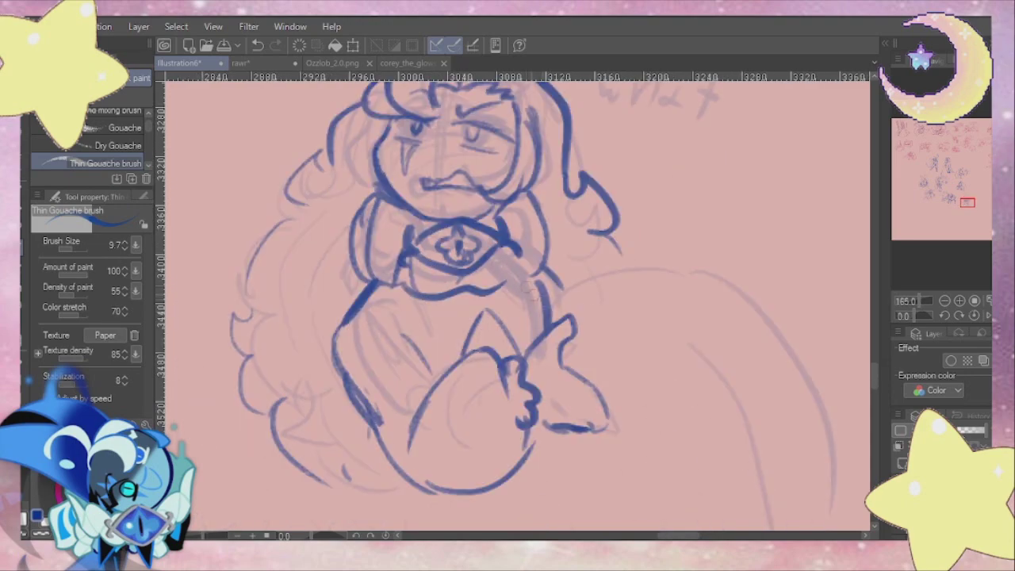
pyautogui.moveTo(547, 324)
pyautogui.mouseDown()
pyautogui.moveTo(659, 258)
pyautogui.moveTo(825, 413)
pyautogui.mouseUp()
pyautogui.moveTo(687, 343); pyautogui.dragTo(745, 530)
pyautogui.moveTo(533, 437); pyautogui.dragTo(722, 530)
pyautogui.moveTo(794, 333); pyautogui.dragTo(830, 527)
pyautogui.scroll(-5, 811, 506)
pyautogui.moveTo(609, 408); pyautogui.dragTo(654, 420)
pyautogui.moveTo(662, 427); pyautogui.dragTo(726, 526)
pyautogui.moveTo(695, 355); pyautogui.dragTo(728, 523)
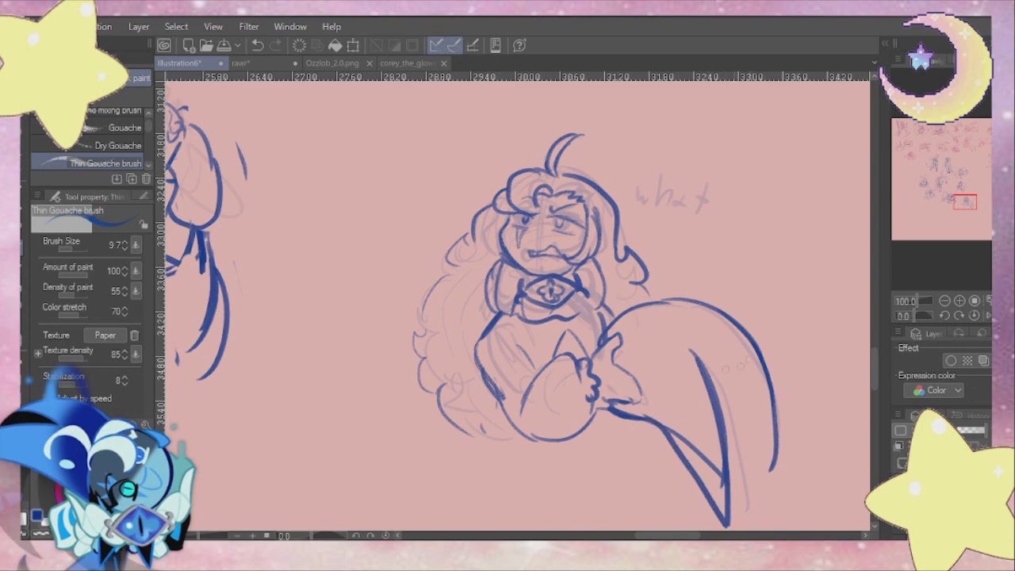
pyautogui.moveTo(774, 371); pyautogui.dragTo(765, 501)
pyautogui.moveTo(728, 448); pyautogui.dragTo(765, 501)
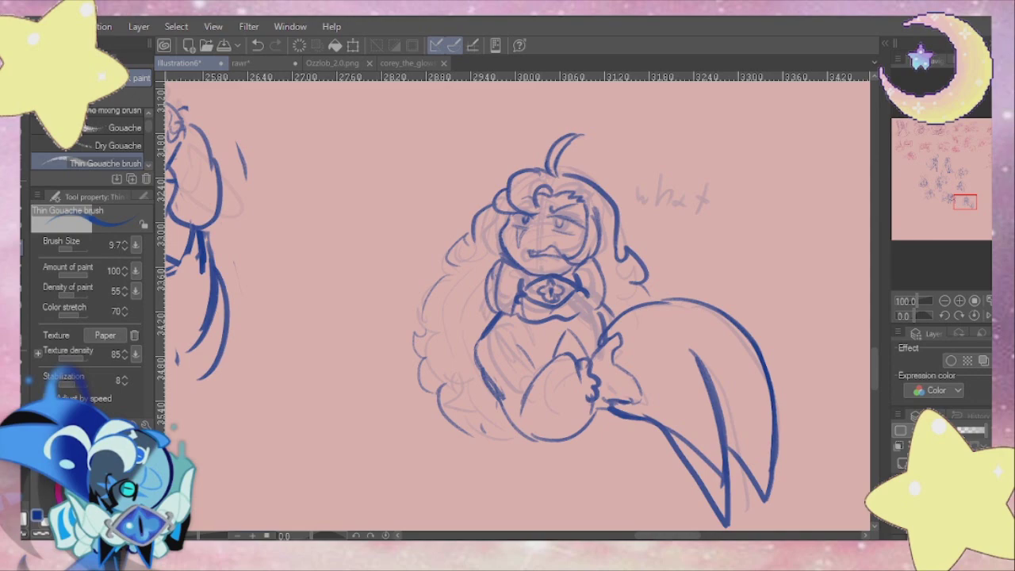
# Step: Re-letter the faint caption beside the figure's head as a bold "whAt" with a short speech stroke under it
pyautogui.moveTo(625, 319); pyautogui.dragTo(554, 345)
pyautogui.moveTo(566, 217); pyautogui.dragTo(579, 208)
pyautogui.moveTo(585, 192); pyautogui.dragTo(600, 228)
pyautogui.moveTo(604, 229); pyautogui.dragTo(622, 230)
pyautogui.moveTo(635, 192); pyautogui.dragTo(638, 230)
pyautogui.moveTo(594, 254); pyautogui.dragTo(574, 270)
# Step: Hand-letter a small four-line side note beside the "whAt" caption, starting with "the" and ending with a heart
pyautogui.moveTo(718, 238)
pyautogui.mouseDown()
pyautogui.moveTo(682, 314)
pyautogui.moveTo(592, 262)
pyautogui.mouseUp()
pyautogui.moveTo(603, 257); pyautogui.dragTo(596, 268)
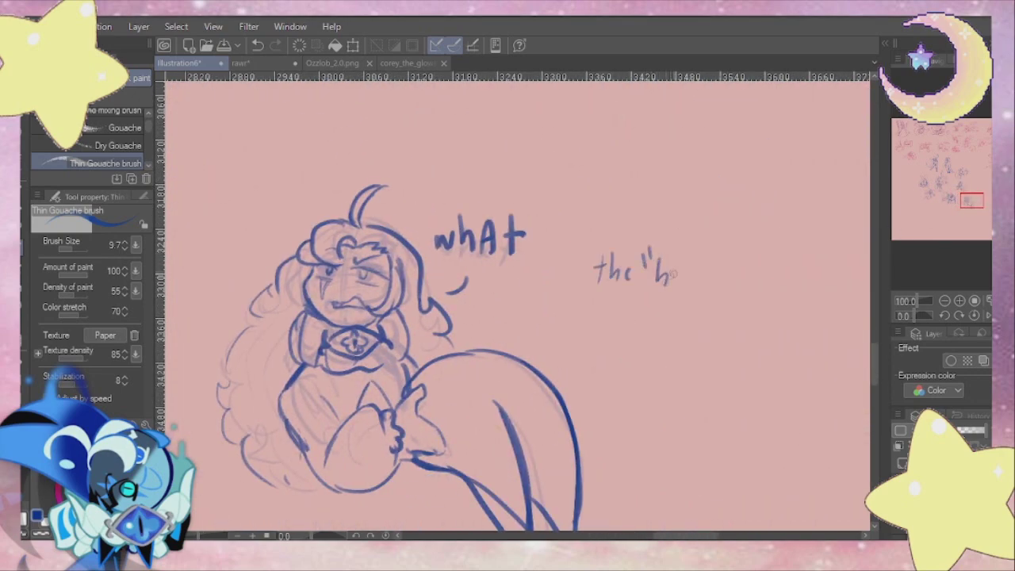
pyautogui.moveTo(749, 280); pyautogui.dragTo(749, 295)
pyautogui.moveTo(765, 277); pyautogui.dragTo(757, 293)
pyautogui.moveTo(581, 302); pyautogui.dragTo(580, 329)
pyautogui.moveTo(624, 298); pyautogui.dragTo(624, 323)
pyautogui.moveTo(649, 303); pyautogui.dragTo(650, 330)
pyautogui.moveTo(664, 301); pyautogui.dragTo(663, 328)
pyautogui.moveTo(712, 301); pyautogui.dragTo(721, 326)
pyautogui.moveTo(744, 312)
pyautogui.mouseDown()
pyautogui.moveTo(735, 327)
pyautogui.moveTo(777, 373)
pyautogui.mouseUp()
pyautogui.moveTo(660, 403); pyautogui.dragTo(719, 417)
pyautogui.moveTo(737, 393); pyautogui.dragTo(757, 417)
# Step: Start a cat drawing in the empty area left of the other poses, with half-closed eyes, curled fringe and cheek curls
pyautogui.moveTo(972, 200); pyautogui.dragTo(906, 144)
pyautogui.scroll(10, 634, 318)
pyautogui.scroll(-15, 461, 460)
pyautogui.scroll(10, 389, 371)
pyautogui.moveTo(425, 235); pyautogui.dragTo(453, 293)
pyautogui.moveTo(424, 253)
pyautogui.mouseDown()
pyautogui.moveTo(452, 250)
pyautogui.moveTo(447, 228)
pyautogui.mouseUp()
pyautogui.moveTo(457, 272); pyautogui.dragTo(476, 271)
pyautogui.moveTo(461, 199); pyautogui.dragTo(455, 236)
pyautogui.moveTo(465, 212); pyautogui.dragTo(460, 231)
pyautogui.moveTo(420, 208); pyautogui.dragTo(422, 235)
pyautogui.moveTo(473, 203); pyautogui.dragTo(500, 162)
pyautogui.moveTo(520, 258)
pyautogui.mouseDown()
pyautogui.moveTo(540, 267)
pyautogui.moveTo(528, 284)
pyautogui.mouseUp()
pyautogui.moveTo(408, 238); pyautogui.dragTo(395, 292)
# Step: Draw the cat's pointed ears, the big sweeping shape behind its head, its fluffy jaw, open mouth and chest tuft
pyautogui.moveTo(512, 195); pyautogui.dragTo(619, 269)
pyautogui.moveTo(555, 155); pyautogui.dragTo(548, 212)
pyautogui.moveTo(421, 195); pyautogui.dragTo(453, 178)
pyautogui.moveTo(429, 290)
pyautogui.mouseDown()
pyautogui.moveTo(428, 327)
pyautogui.moveTo(540, 277)
pyautogui.moveTo(450, 323)
pyautogui.moveTo(547, 284)
pyautogui.mouseUp()
pyautogui.click(258, 46)
pyautogui.moveTo(461, 306); pyautogui.dragTo(496, 313)
pyautogui.moveTo(436, 341); pyautogui.dragTo(441, 368)
pyautogui.moveTo(440, 368); pyautogui.dragTo(452, 400)
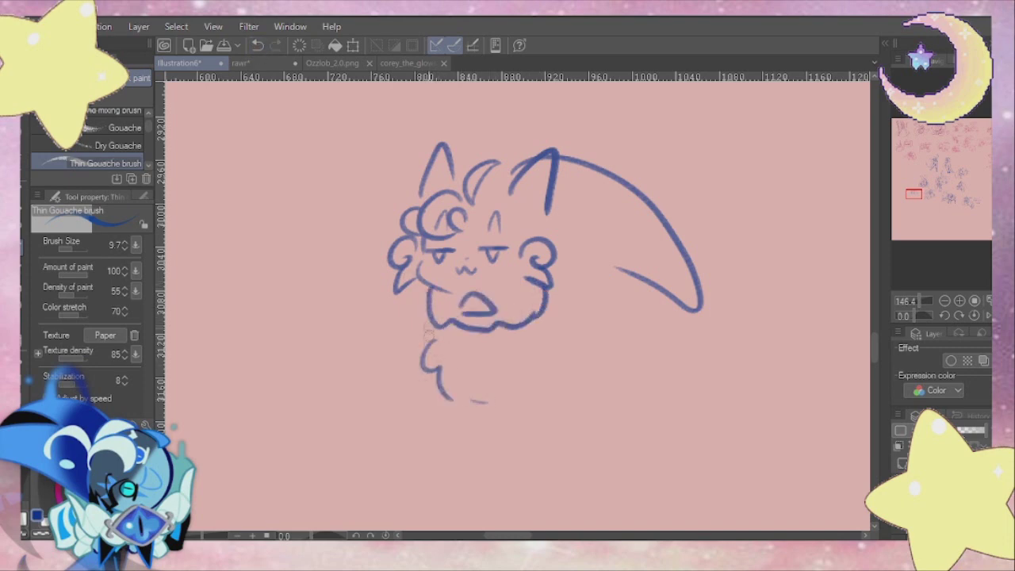
# Step: Draw the outlines of the cat's front legs below the chest tuft
pyautogui.moveTo(498, 366); pyautogui.dragTo(531, 486)
pyautogui.moveTo(572, 371); pyautogui.dragTo(565, 484)
pyautogui.moveTo(432, 373)
pyautogui.mouseDown()
pyautogui.moveTo(448, 440)
pyautogui.moveTo(488, 476)
pyautogui.mouseUp()
# Step: Draw the cat's back line and bent hind leg, thickening the leg's inner and outer contours
pyautogui.moveTo(644, 290)
pyautogui.mouseDown()
pyautogui.moveTo(664, 318)
pyautogui.moveTo(668, 365)
pyautogui.mouseUp()
pyautogui.moveTo(608, 349); pyautogui.dragTo(624, 397)
pyautogui.moveTo(665, 359); pyautogui.dragTo(688, 389)
pyautogui.moveTo(693, 403); pyautogui.dragTo(686, 466)
pyautogui.moveTo(615, 399); pyautogui.dragTo(649, 452)
pyautogui.moveTo(633, 413)
pyautogui.mouseDown()
pyautogui.moveTo(678, 468)
pyautogui.moveTo(692, 441)
pyautogui.mouseUp()
pyautogui.moveTo(601, 341); pyautogui.dragTo(631, 404)
pyautogui.moveTo(666, 299); pyautogui.dragTo(666, 354)
pyautogui.moveTo(565, 265)
pyautogui.mouseDown()
pyautogui.moveTo(627, 253)
pyautogui.moveTo(556, 284)
pyautogui.mouseUp()
pyautogui.moveTo(595, 255); pyautogui.dragTo(562, 278)
pyautogui.moveTo(603, 349); pyautogui.dragTo(678, 441)
pyautogui.moveTo(670, 313); pyautogui.dragTo(683, 440)
# Step: Add a large bushy tail and a muzzle line to the cat, and hand-letter "Nyah" above its head
pyautogui.moveTo(686, 119); pyautogui.dragTo(631, 179)
pyautogui.moveTo(714, 115)
pyautogui.mouseDown()
pyautogui.moveTo(767, 183)
pyautogui.moveTo(687, 234)
pyautogui.mouseUp()
pyautogui.moveTo(297, 144)
pyautogui.mouseDown()
pyautogui.moveTo(295, 171)
pyautogui.moveTo(325, 136)
pyautogui.mouseUp()
pyautogui.moveTo(333, 133)
pyautogui.mouseDown()
pyautogui.moveTo(338, 160)
pyautogui.moveTo(349, 143)
pyautogui.mouseUp()
pyautogui.moveTo(361, 115); pyautogui.dragTo(373, 163)
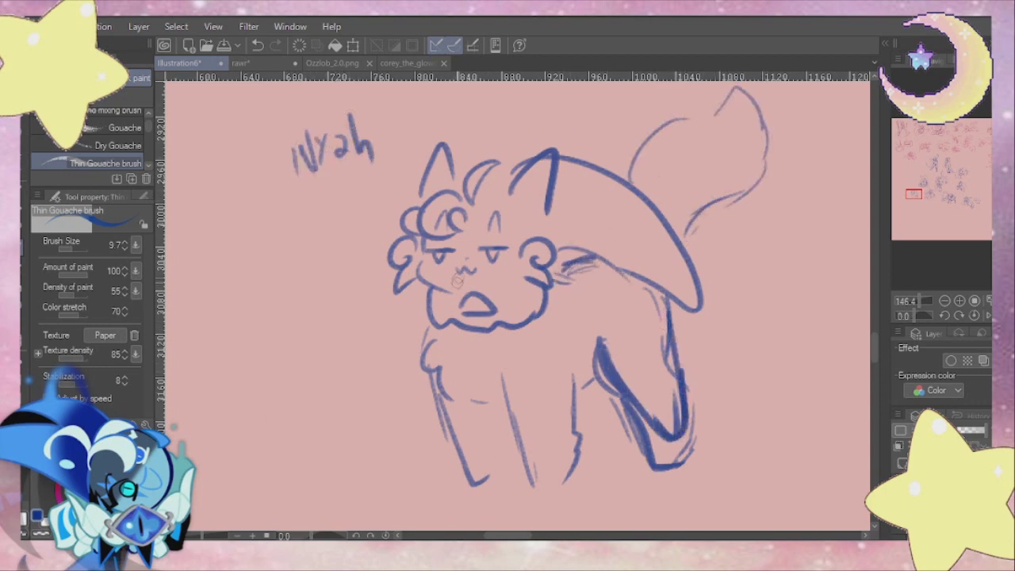
pyautogui.moveTo(460, 271); pyautogui.dragTo(466, 284)
# Step: Draw a second cat seated beside the first, seen from behind, with two ears, a rounded body, curled tail and anger mark
pyautogui.hscroll(-3, 453, 281)
pyautogui.moveTo(302, 267)
pyautogui.mouseDown()
pyautogui.moveTo(334, 245)
pyautogui.moveTo(377, 251)
pyautogui.mouseUp()
pyautogui.moveTo(382, 250); pyautogui.dragTo(406, 324)
pyautogui.moveTo(305, 252); pyautogui.dragTo(314, 331)
pyautogui.moveTo(315, 333); pyautogui.dragTo(290, 445)
pyautogui.moveTo(397, 329); pyautogui.dragTo(427, 460)
pyautogui.moveTo(291, 412); pyautogui.dragTo(388, 500)
pyautogui.moveTo(433, 448); pyautogui.dragTo(349, 500)
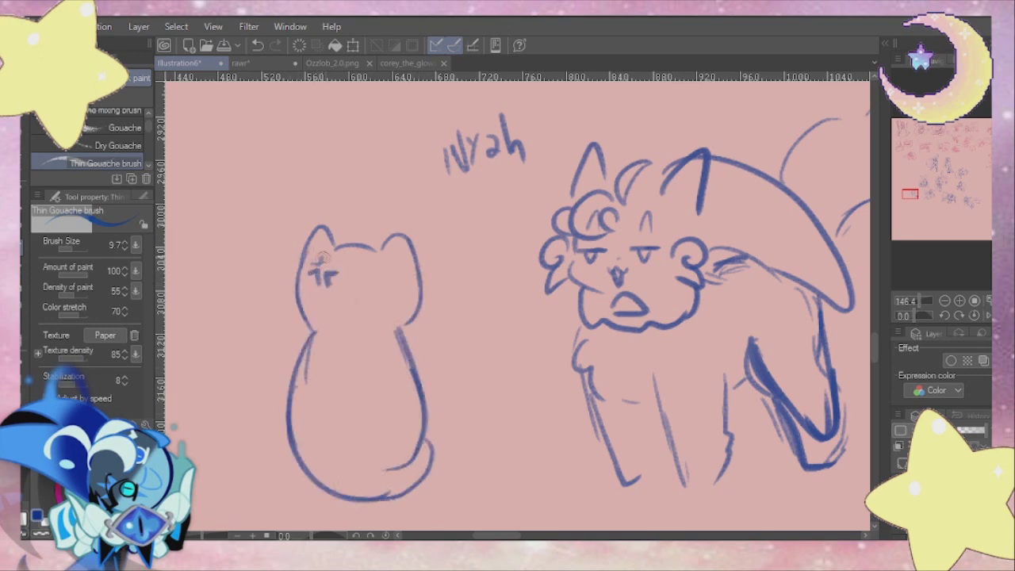
pyautogui.moveTo(383, 249); pyautogui.dragTo(414, 253)
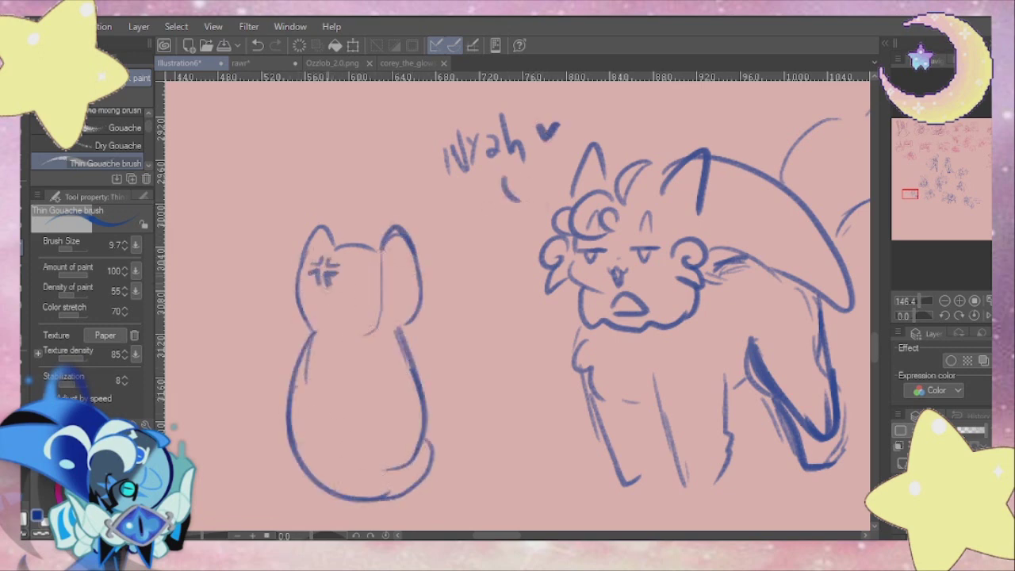
# Step: Hand-letter a small two-line caption above the seated cat's head
pyautogui.moveTo(282, 155); pyautogui.dragTo(301, 172)
pyautogui.moveTo(340, 143); pyautogui.dragTo(327, 188)
pyautogui.moveTo(342, 144); pyautogui.dragTo(353, 151)
pyautogui.moveTo(361, 137); pyautogui.dragTo(374, 152)
pyautogui.moveTo(250, 213); pyautogui.dragTo(256, 232)
pyautogui.moveTo(261, 219); pyautogui.dragTo(273, 225)
pyautogui.moveTo(300, 194); pyautogui.dragTo(316, 208)
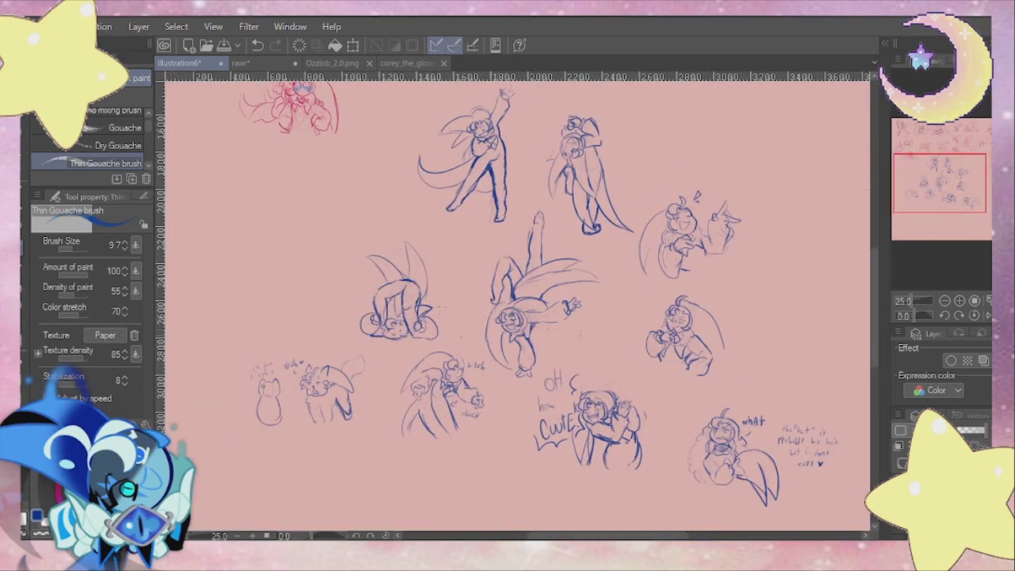